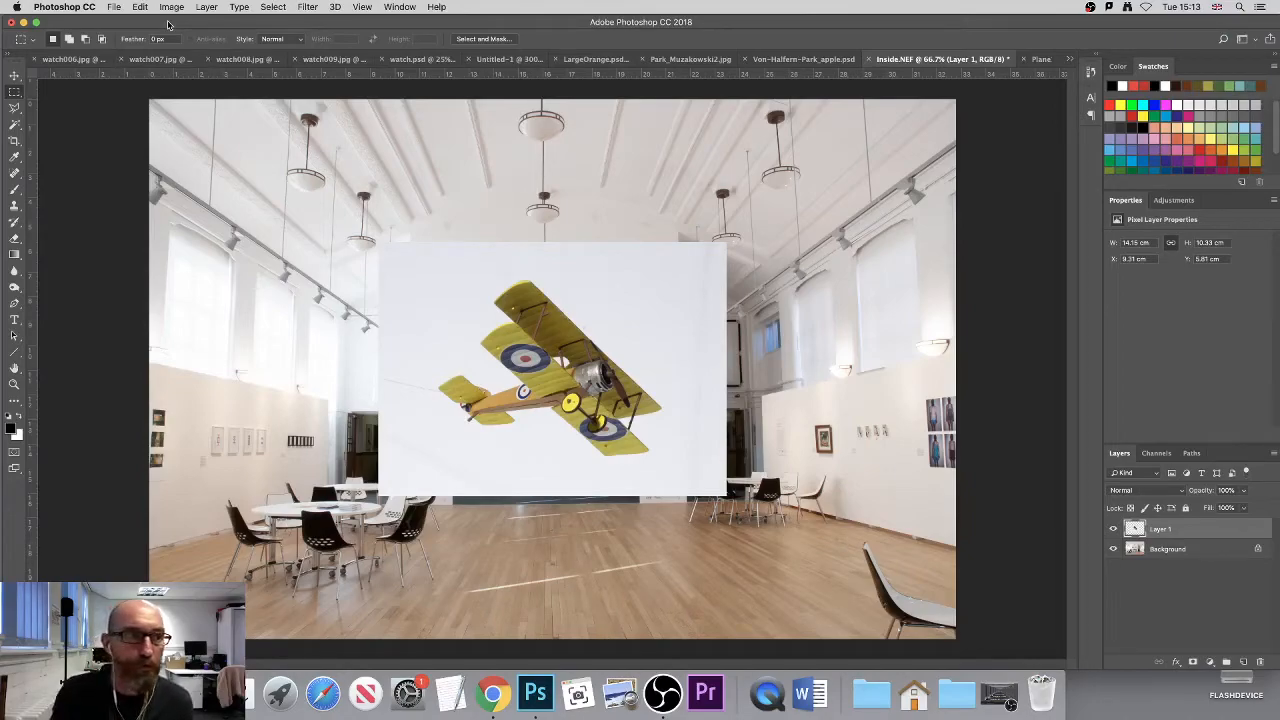
- Move the biplane layer up and to the left so it sits under the hall's ceiling
left_click(15, 75)
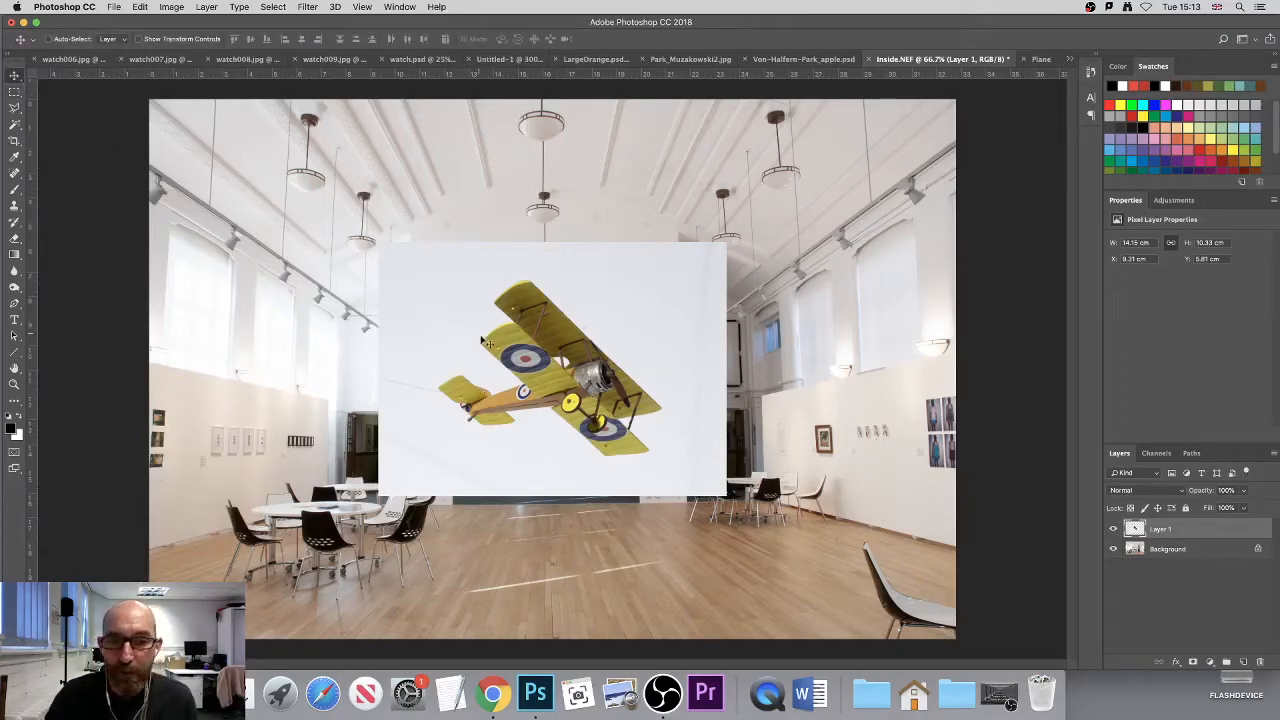
left_click_drag(557, 381, 532, 322)
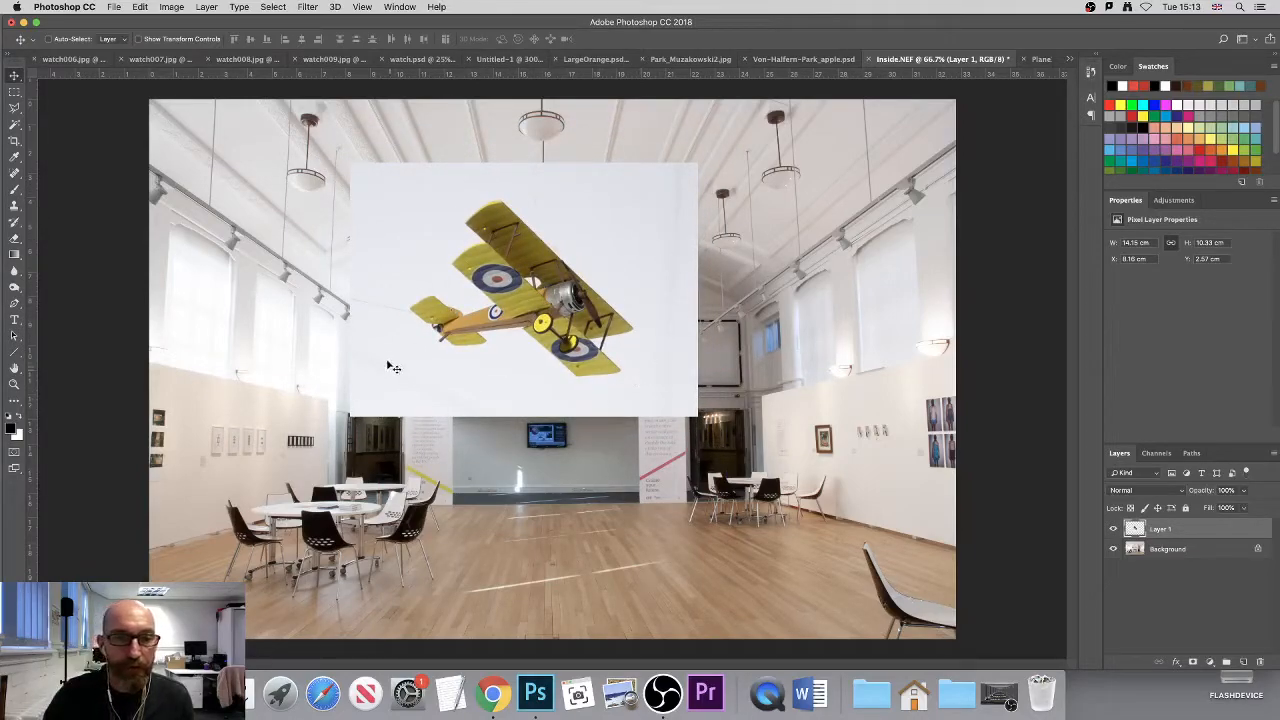
left_click_drag(508, 304, 481, 319)
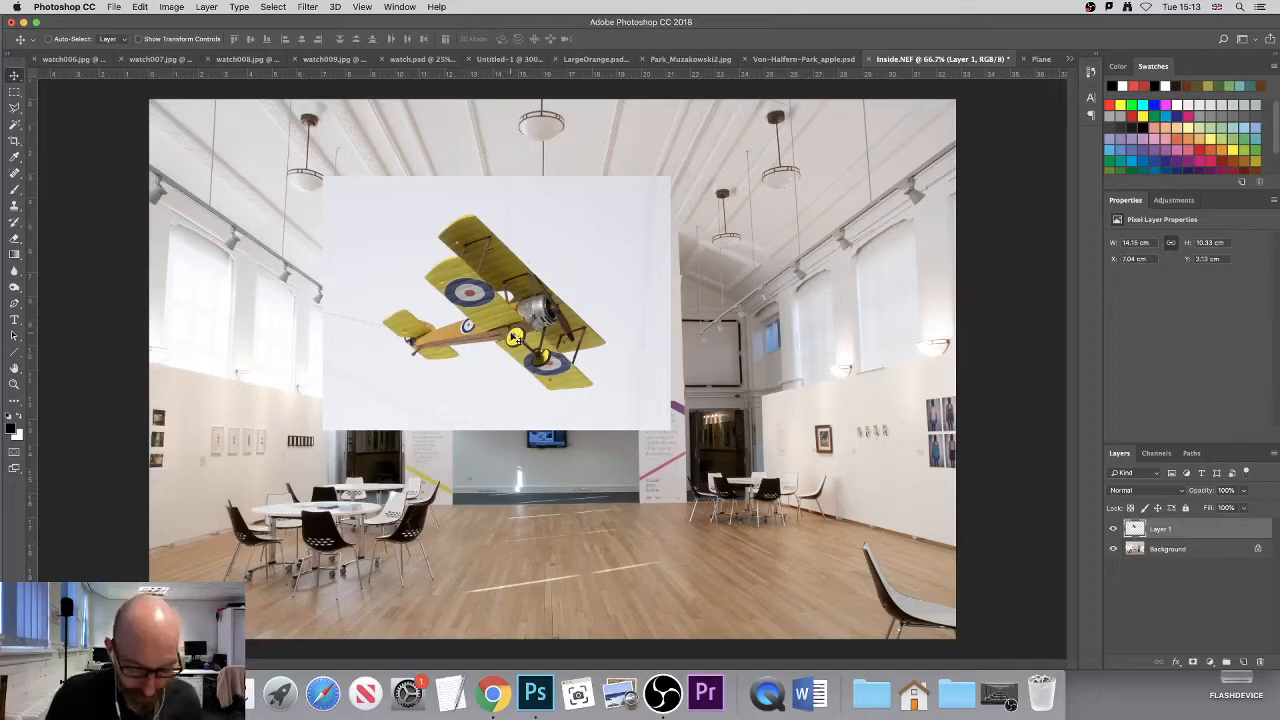
- Select the white backdrop around the biplane on Layer 1 with the Quick Selection tool
scroll(515, 338, "up", 1)
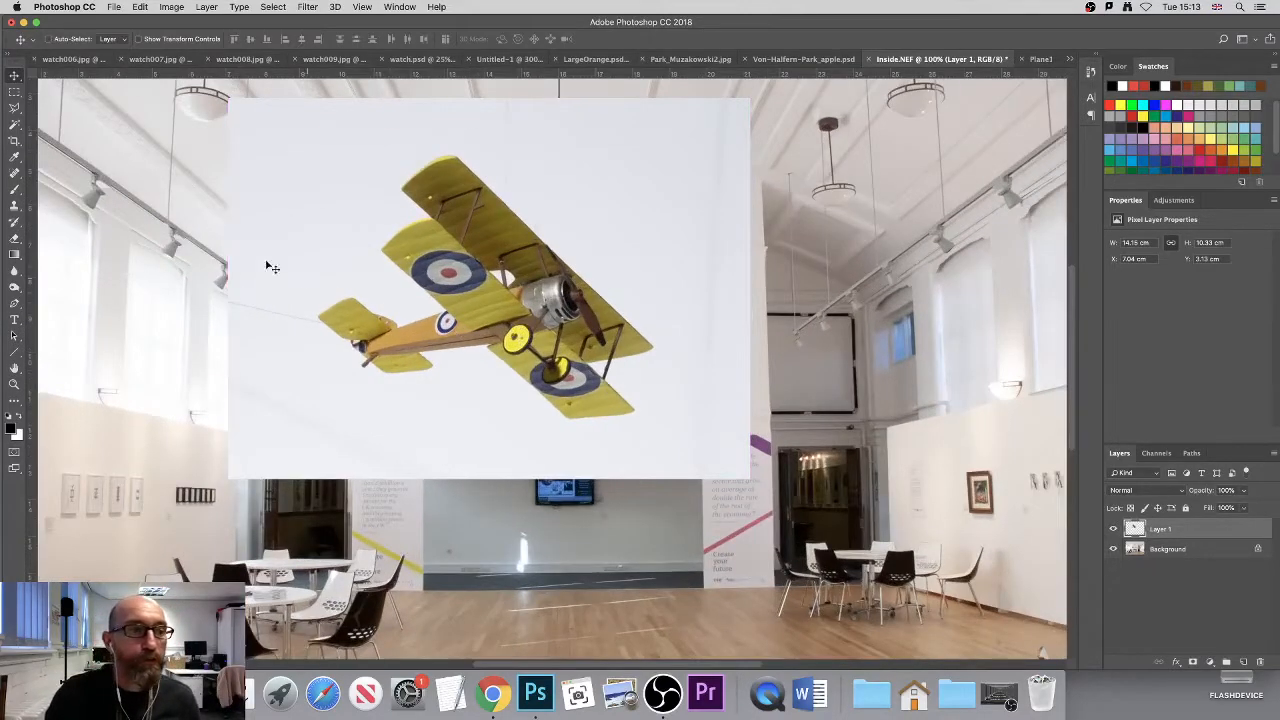
left_click(15, 126)
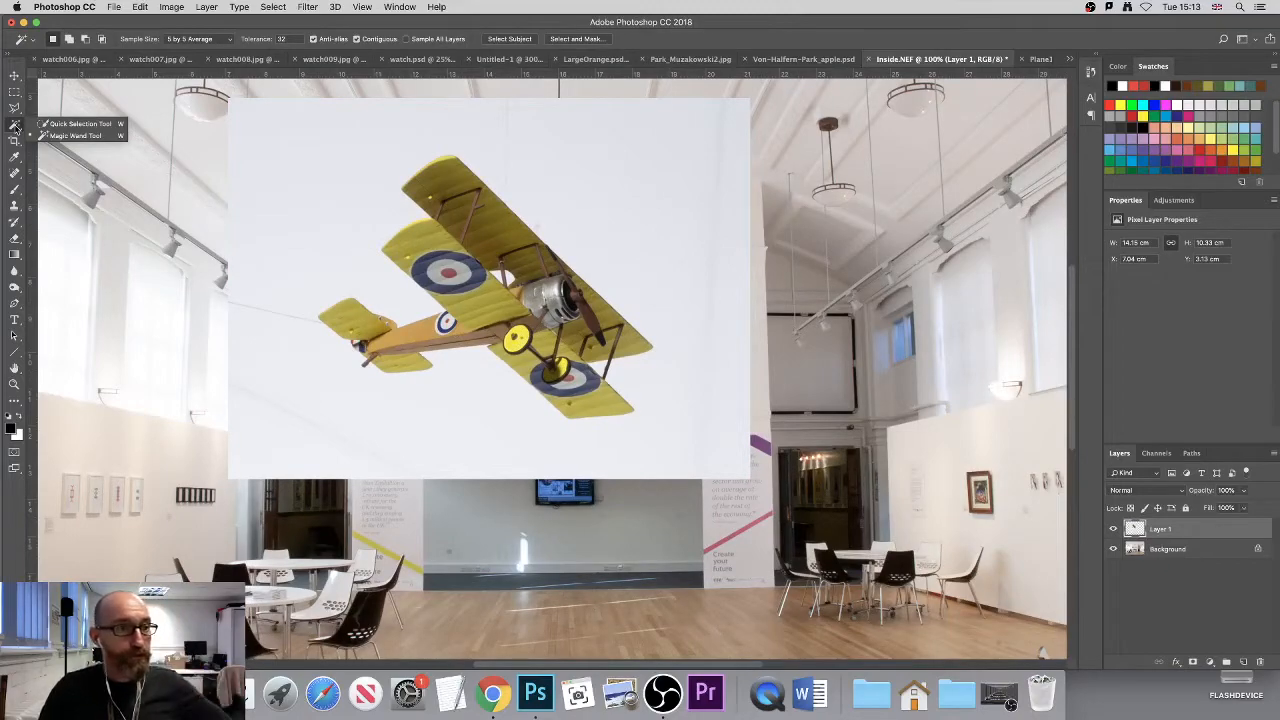
left_click(62, 124)
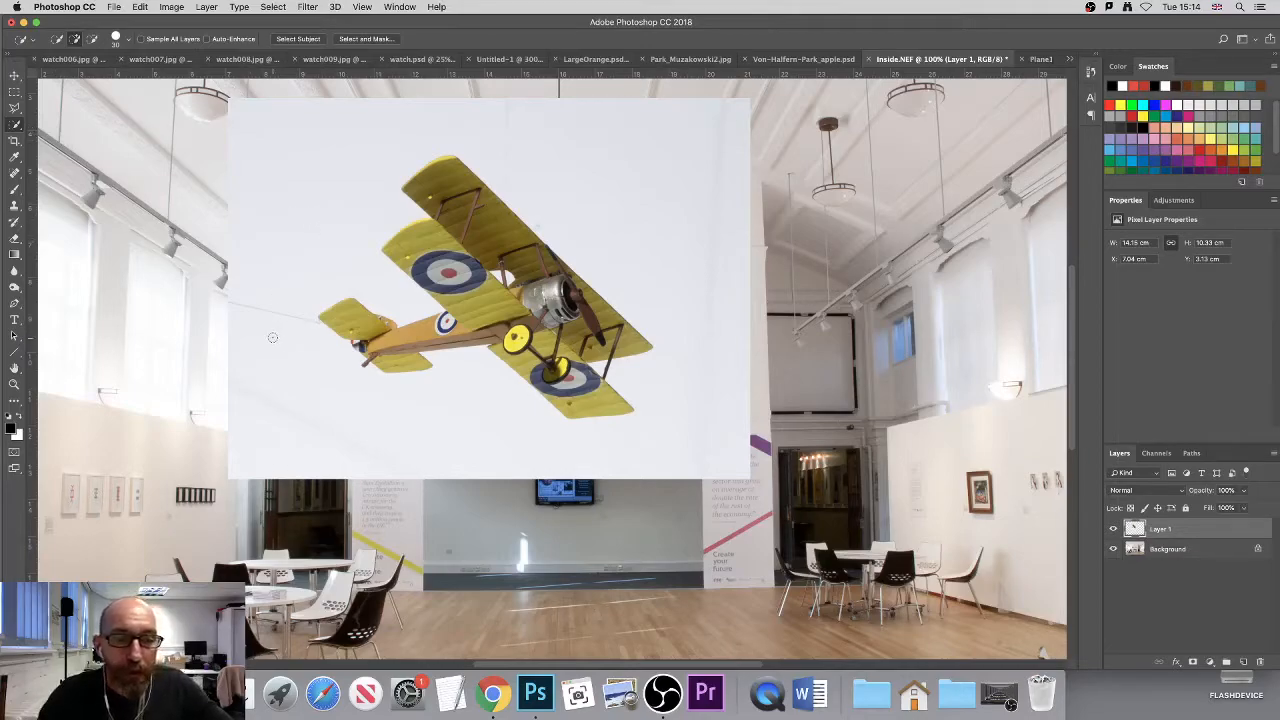
mouse_move(271, 347)
left_mouse_down()
mouse_move(270, 239)
mouse_move(296, 174)
mouse_move(349, 121)
mouse_move(435, 111)
mouse_move(558, 133)
mouse_move(641, 176)
mouse_move(672, 215)
mouse_move(702, 330)
mouse_move(694, 448)
mouse_move(563, 470)
mouse_move(333, 444)
left_mouse_up()
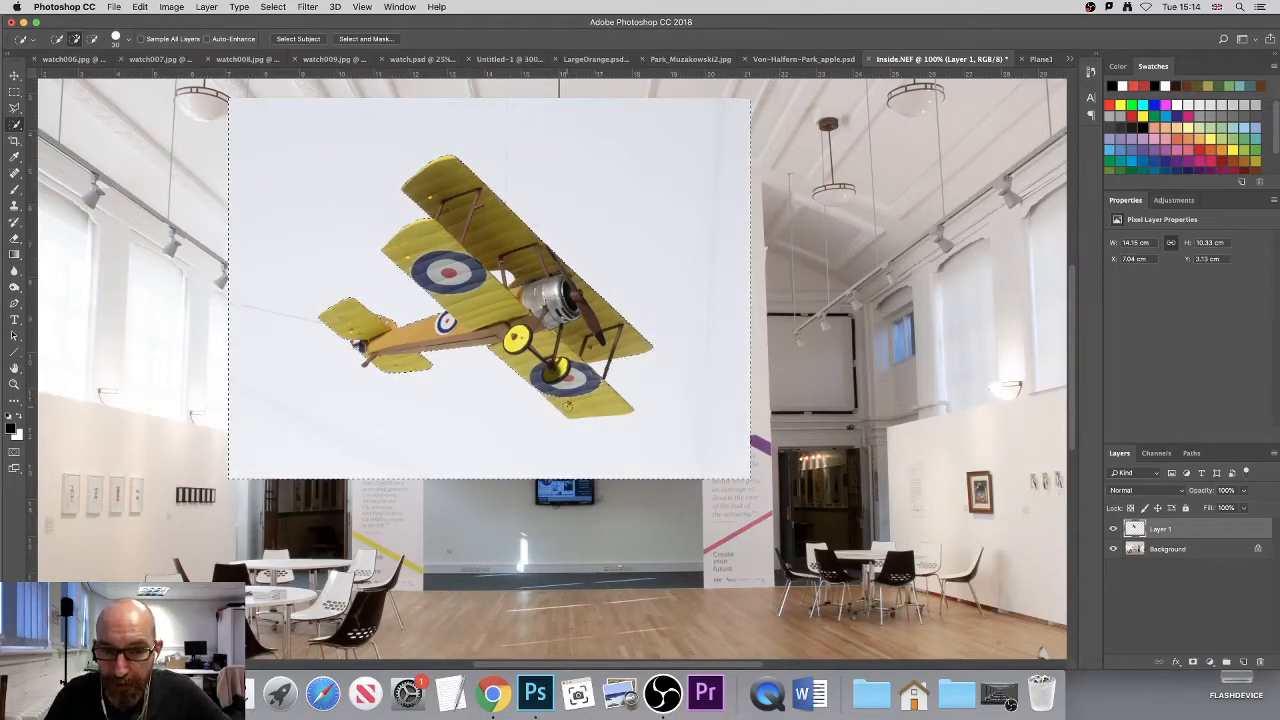
key("super+d")
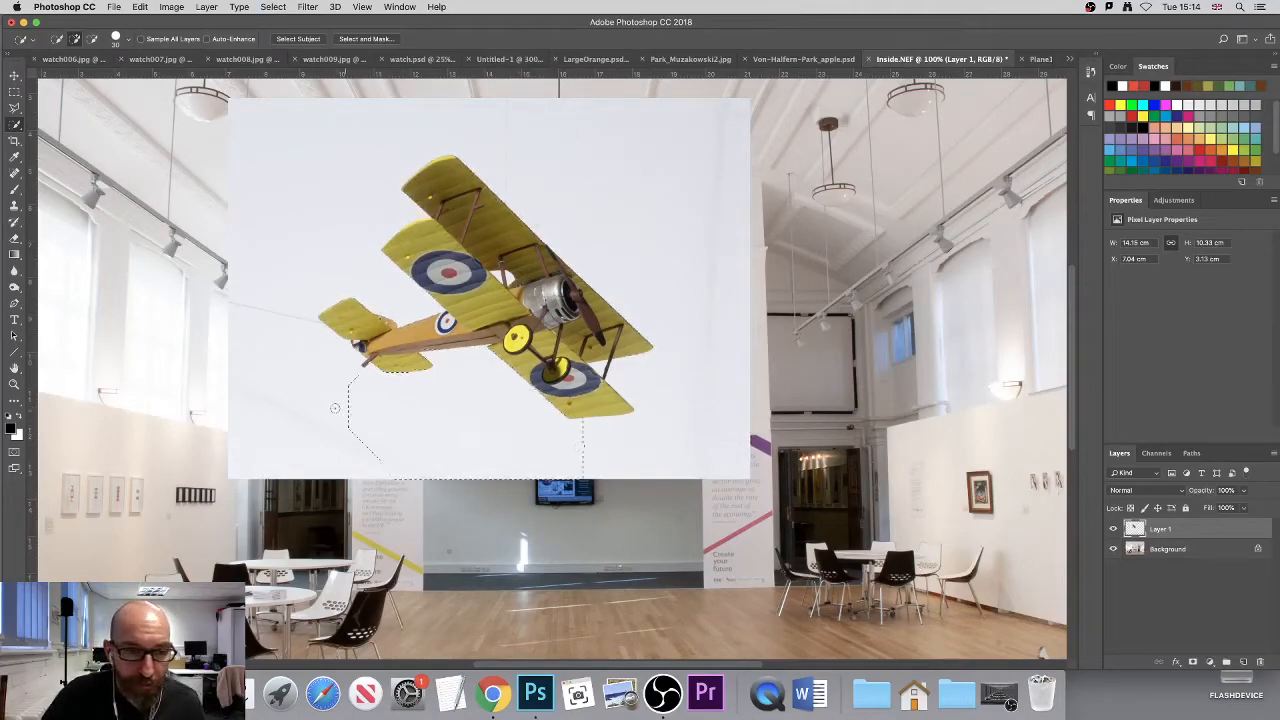
mouse_move(285, 265)
left_mouse_down()
mouse_move(324, 243)
mouse_move(328, 194)
mouse_move(354, 158)
mouse_move(408, 127)
mouse_move(498, 131)
mouse_move(563, 163)
mouse_move(654, 253)
mouse_move(698, 371)
left_mouse_up()
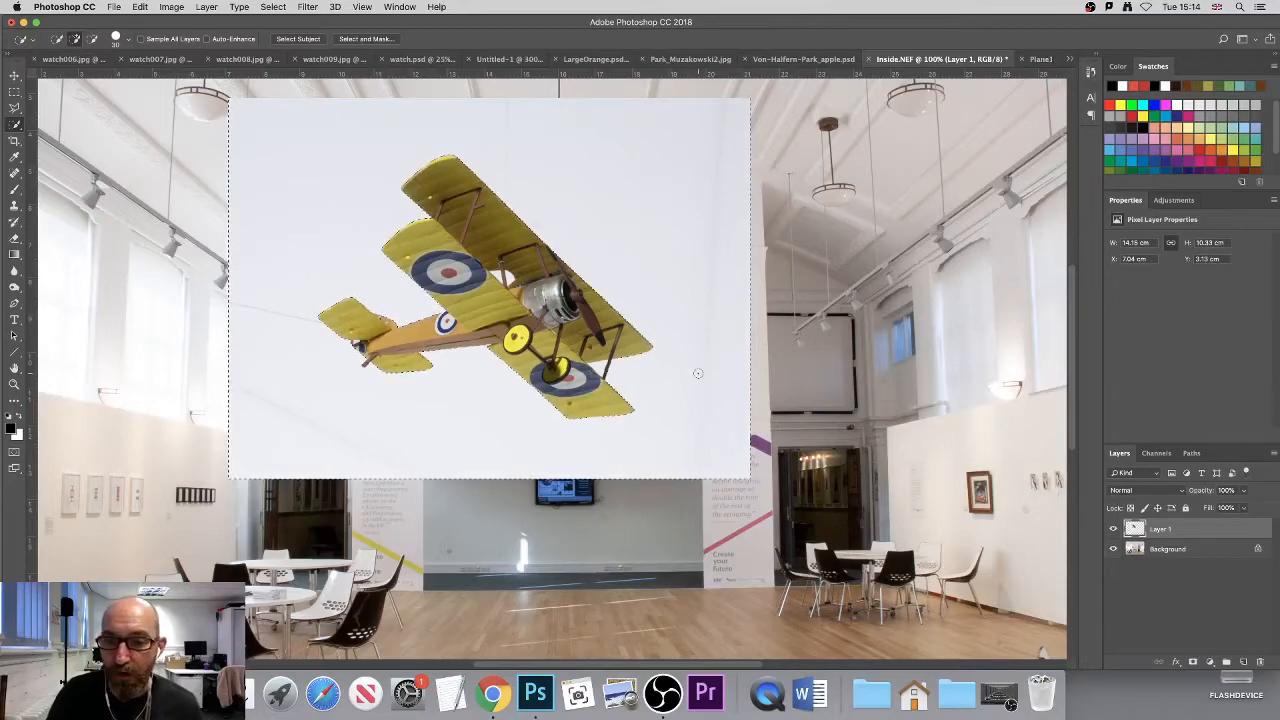
- Reduce the Quick Selection brush to 15 px and refine the selection at the enclosed strut gaps and the edge of the fuselage roundel
scroll(619, 375, "up", 2)
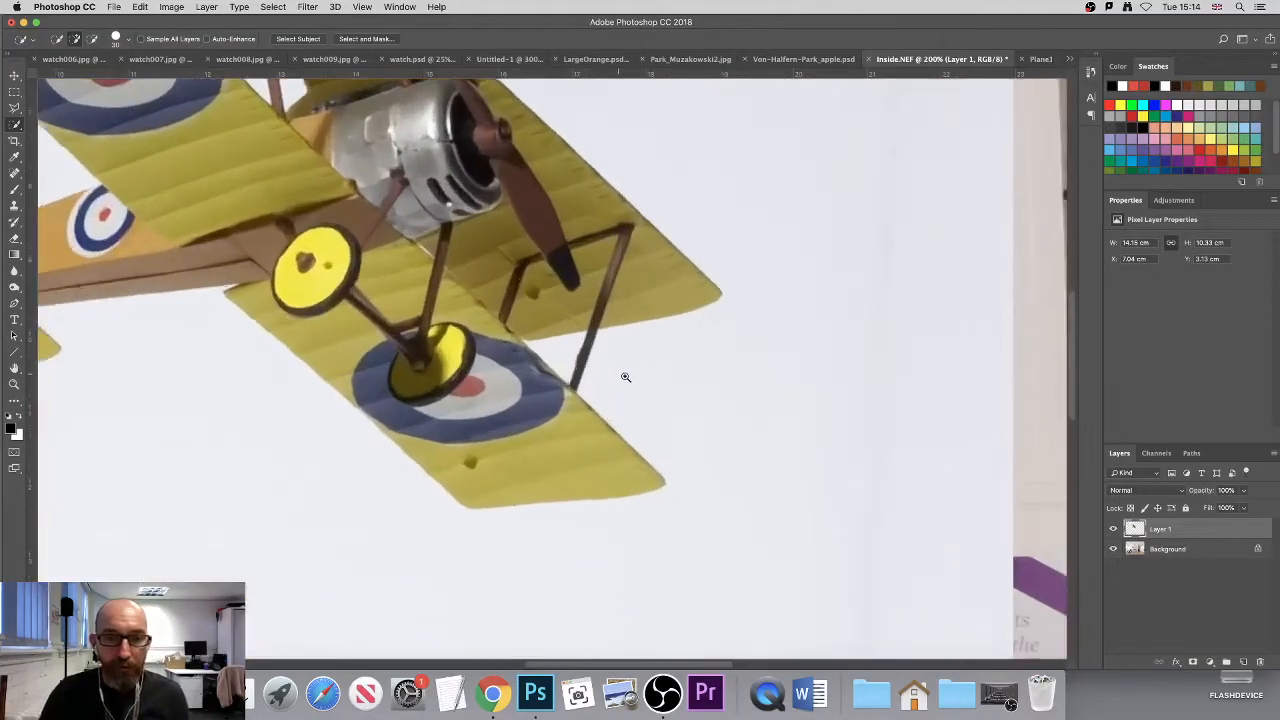
key("bracketleft")
key("bracketleft")
key("bracketleft")
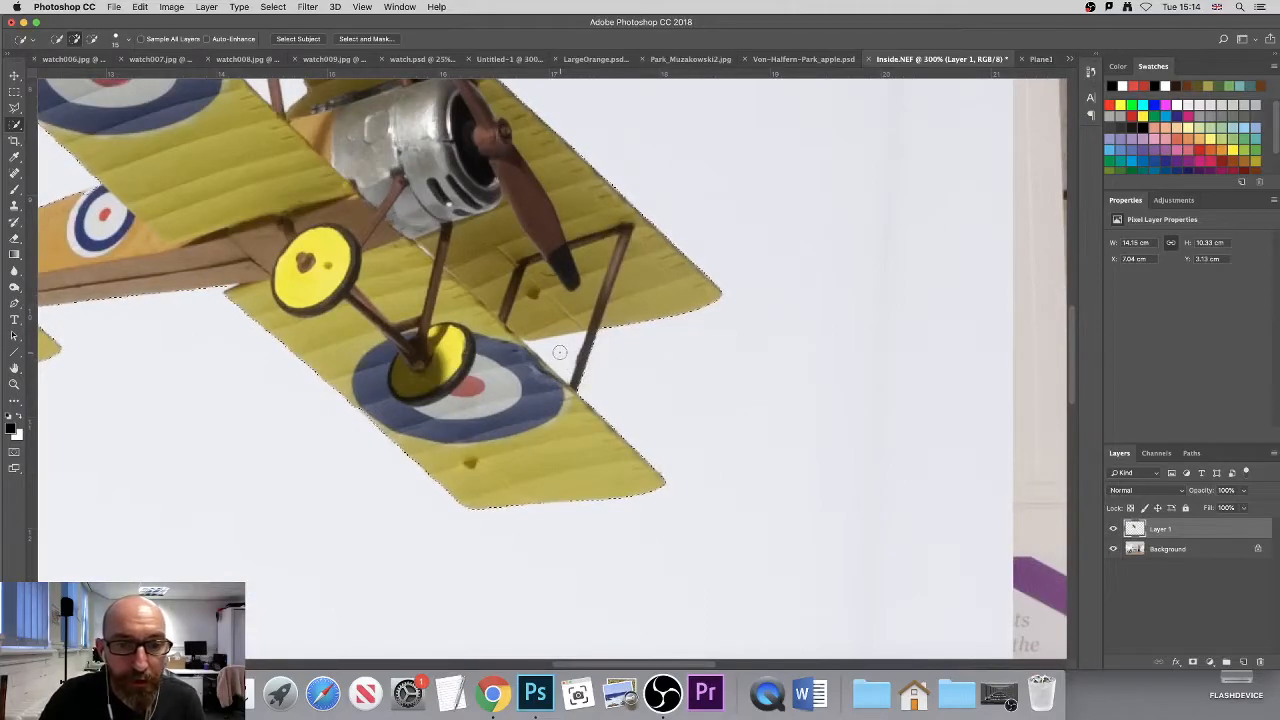
scroll(625, 107, "up", 4)
scroll(625, 107, "left", 5)
left_click(502, 253, "alt")
left_click(540, 263, "alt")
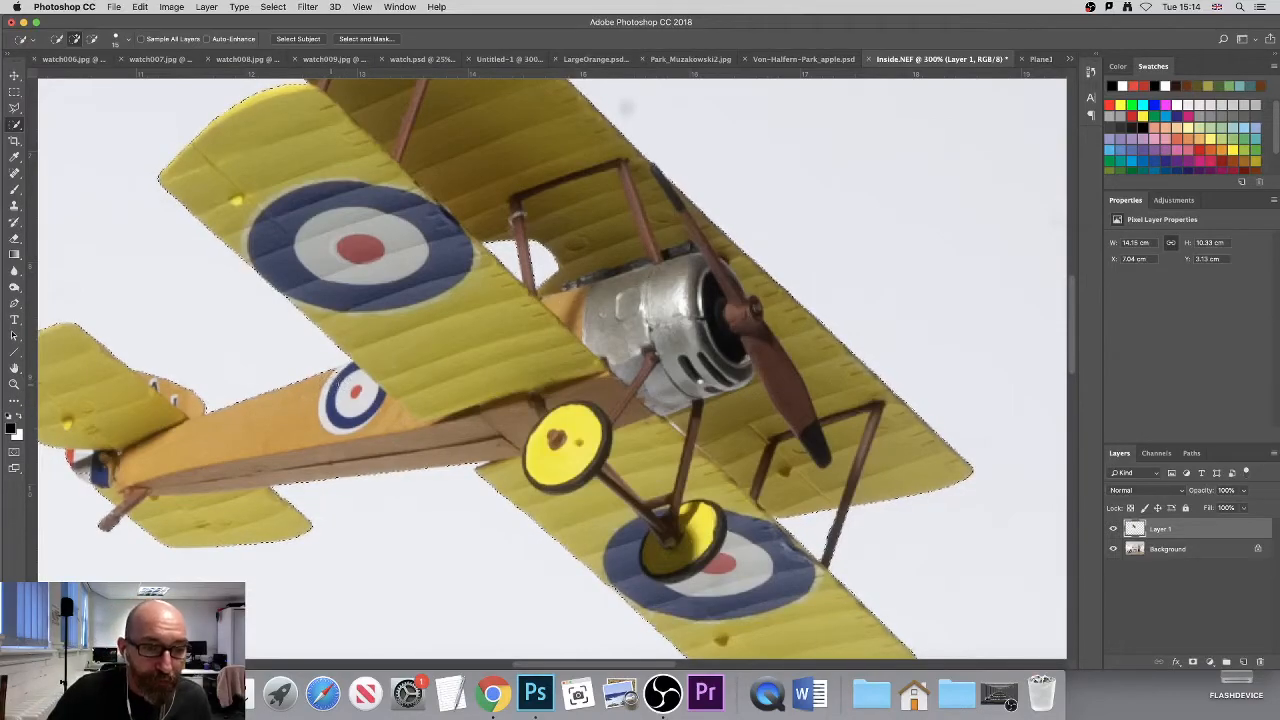
scroll(343, 375, "up", 3)
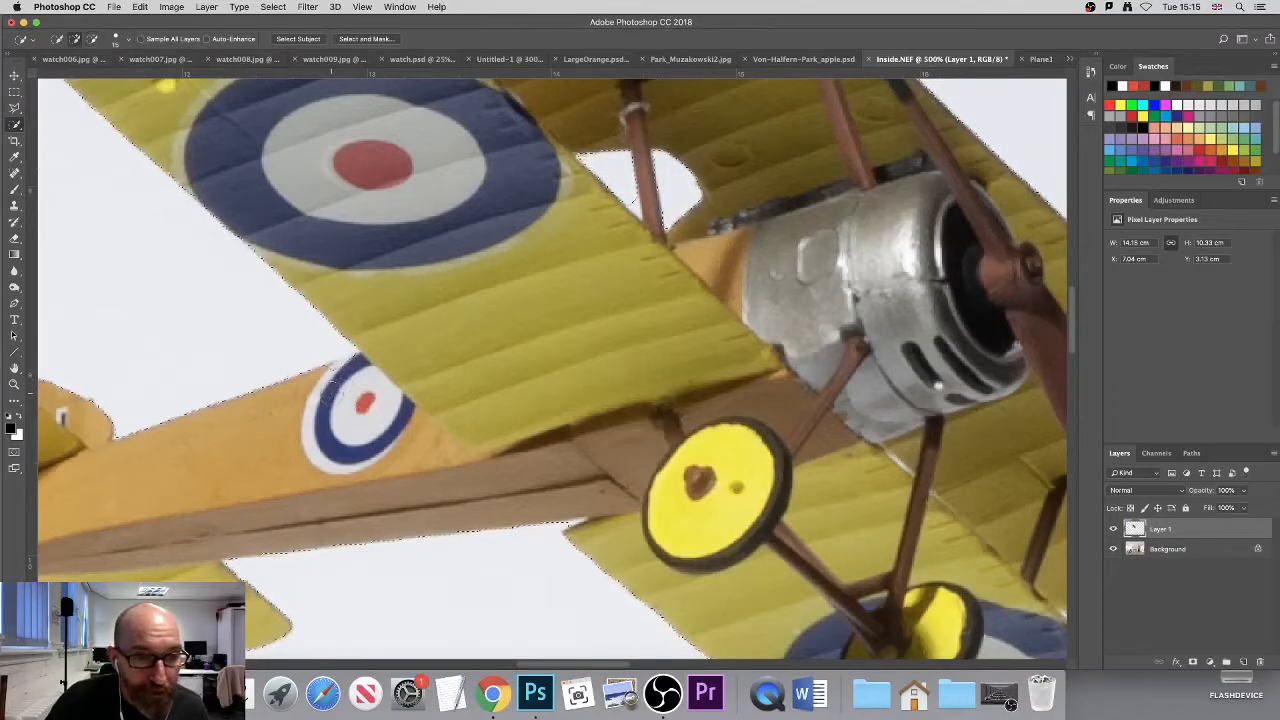
left_click_drag(328, 388, 345, 382)
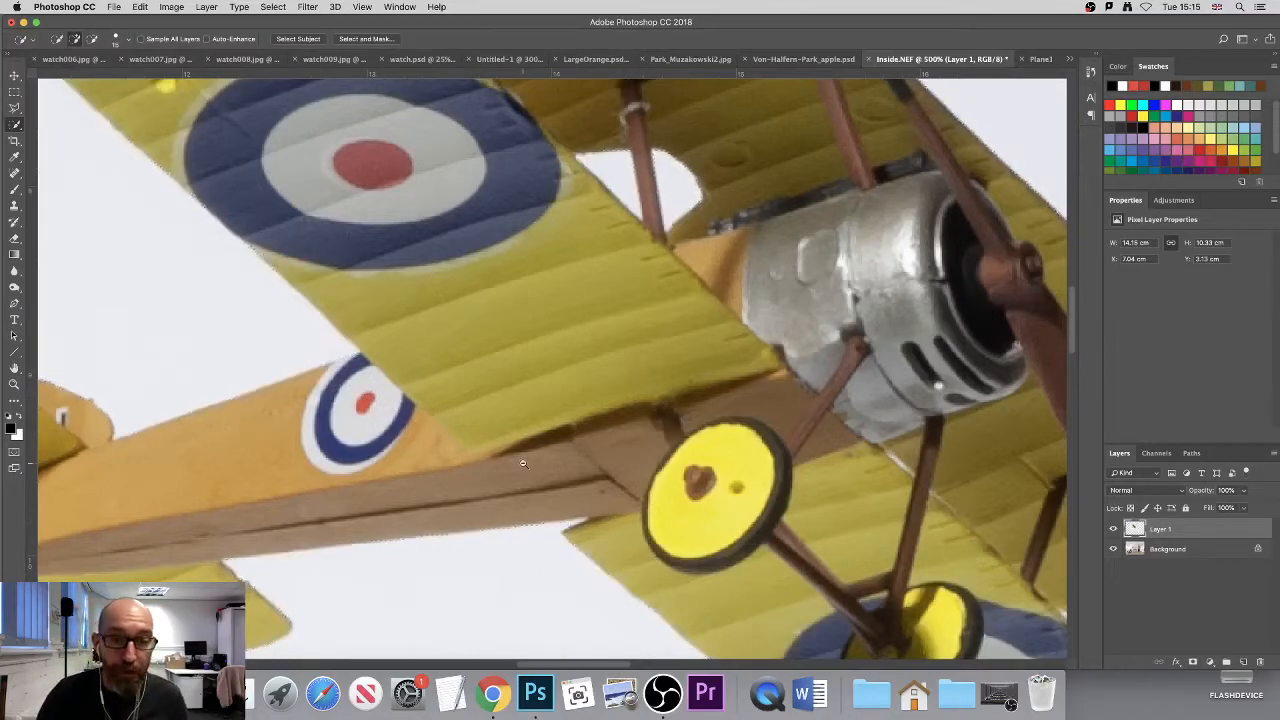
- Add a layer mask to Layer 1 from the selection and invert it so only the biplane shows
scroll(483, 523, "down", 3)
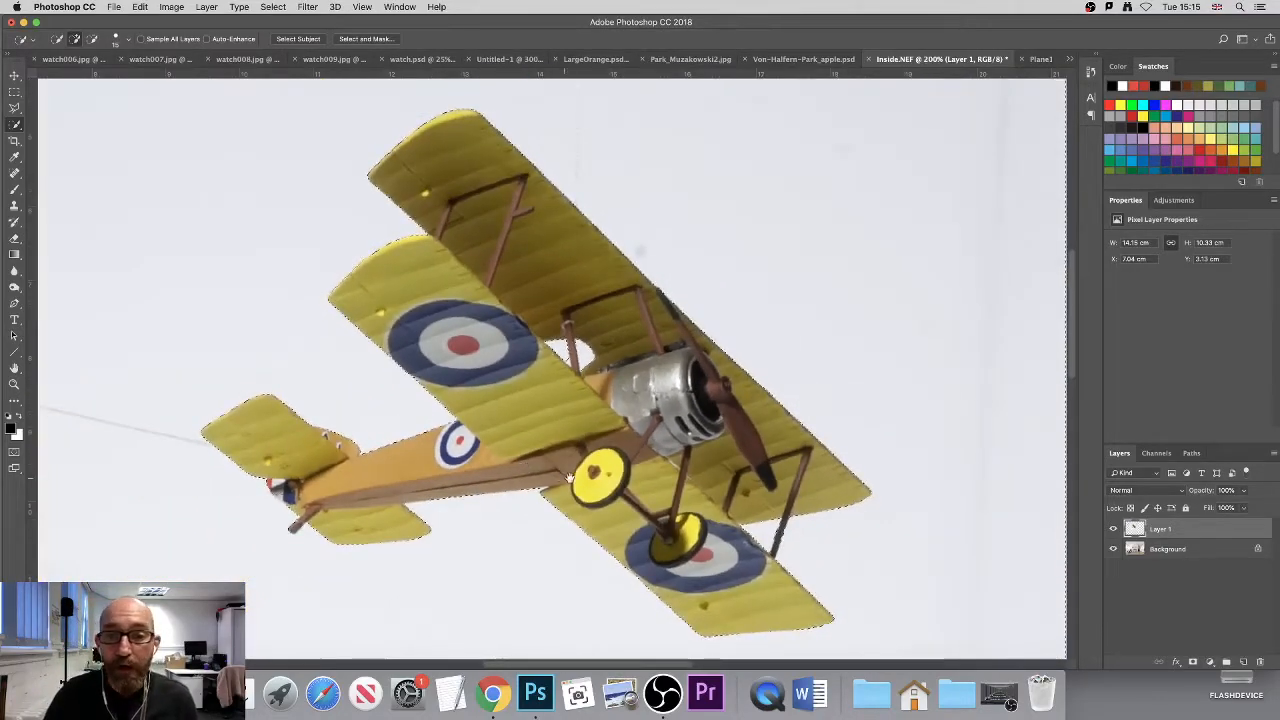
scroll(523, 467, "right", 3)
scroll(515, 460, "down", 1)
scroll(511, 456, "down", 1)
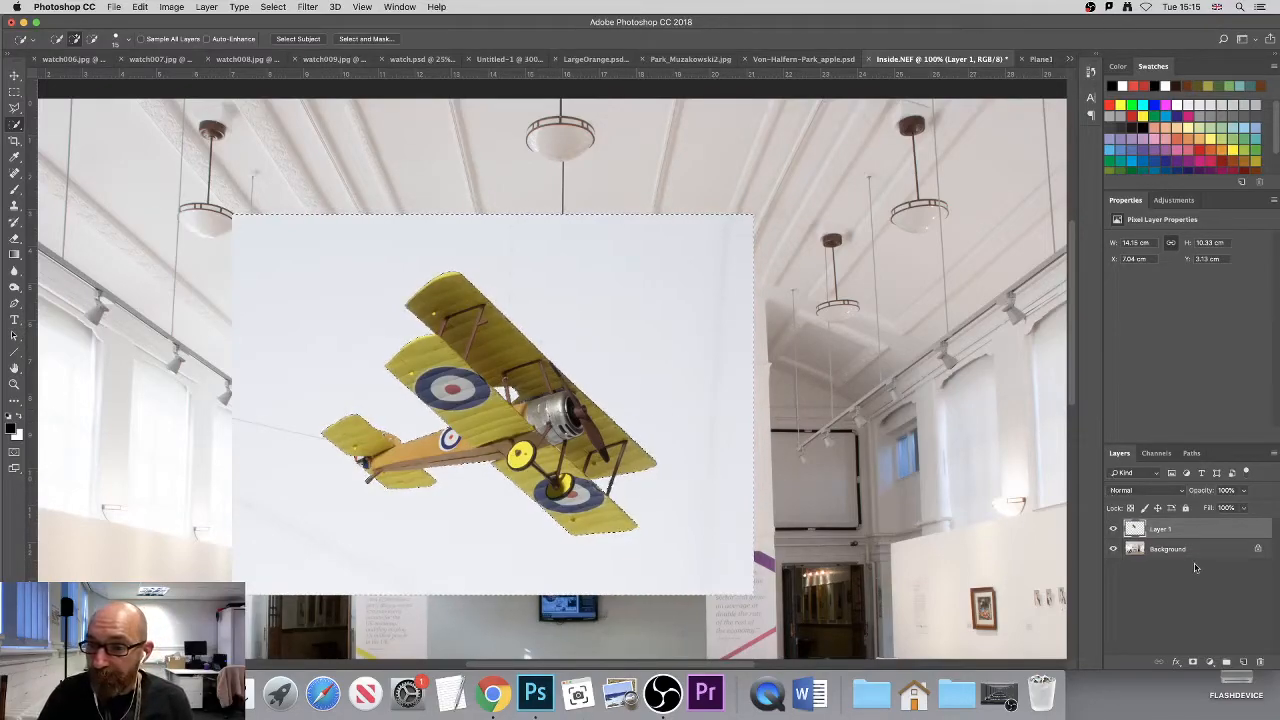
left_click(1192, 664)
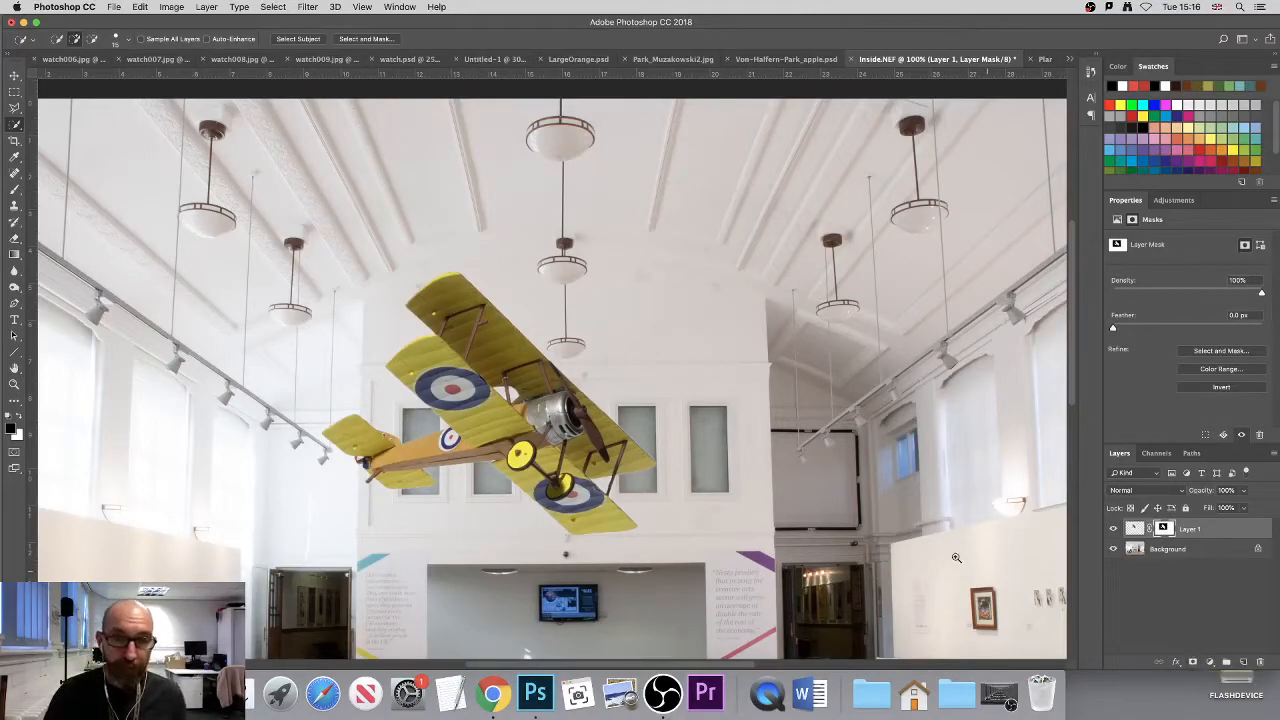
- Examine the masked biplane's edges along the wings, struts, fuselage and tail for leftover backdrop
scroll(556, 440, "up", 5)
left_click_drag(482, 426, 614, 441)
left_click_drag(695, 391, 652, 417)
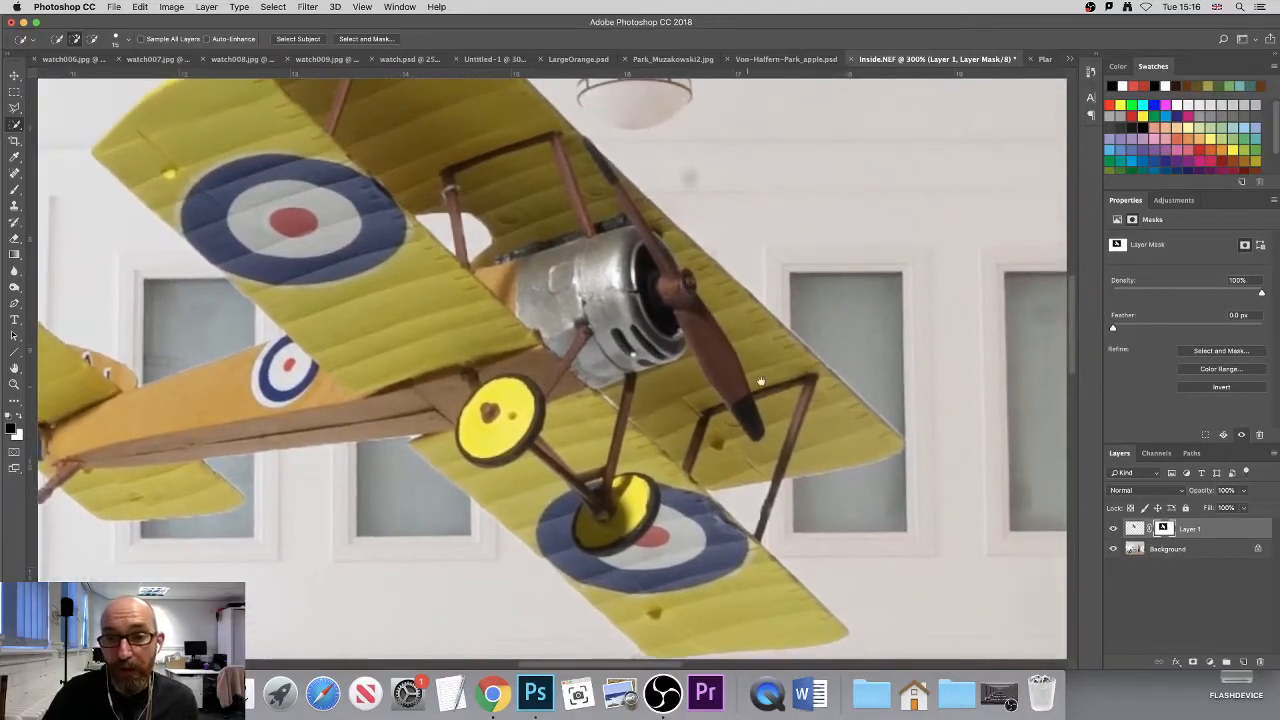
left_click(913, 380, "super")
left_click(862, 407, "super")
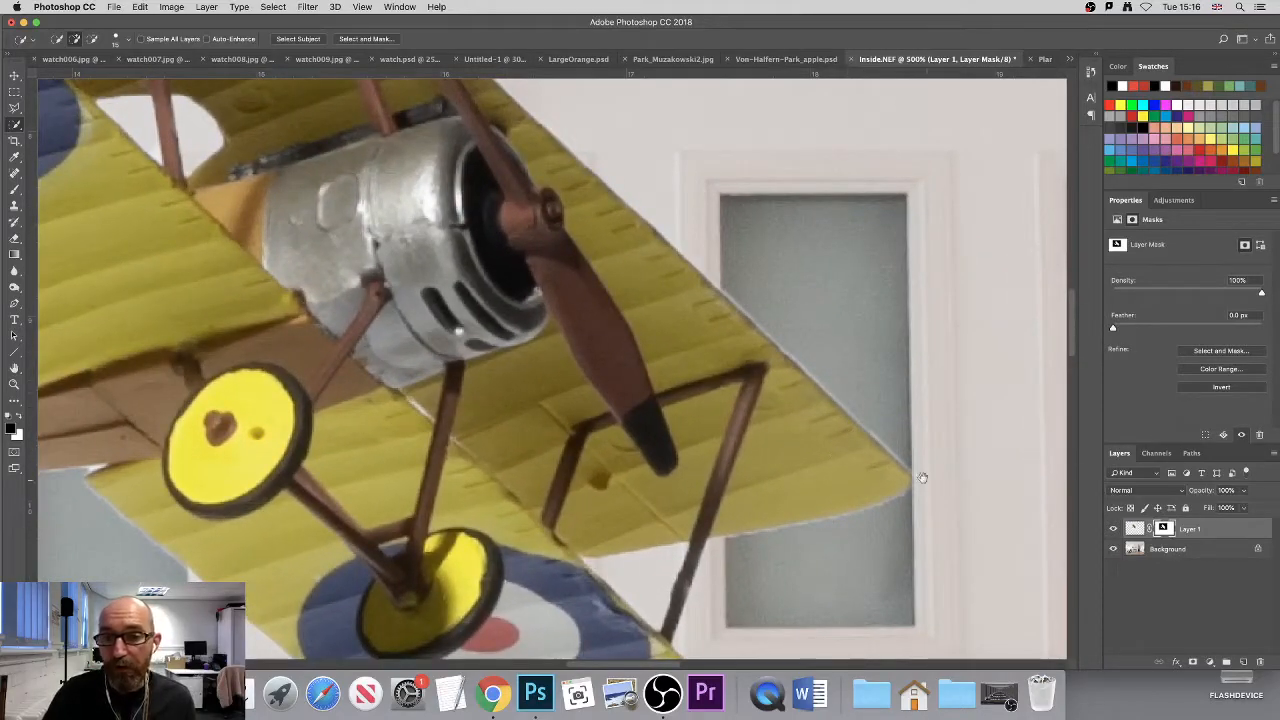
left_click_drag(371, 491, 763, 457)
left_click_drag(655, 438, 794, 477)
left_click_drag(576, 462, 791, 477)
left_click_drag(510, 359, 498, 415)
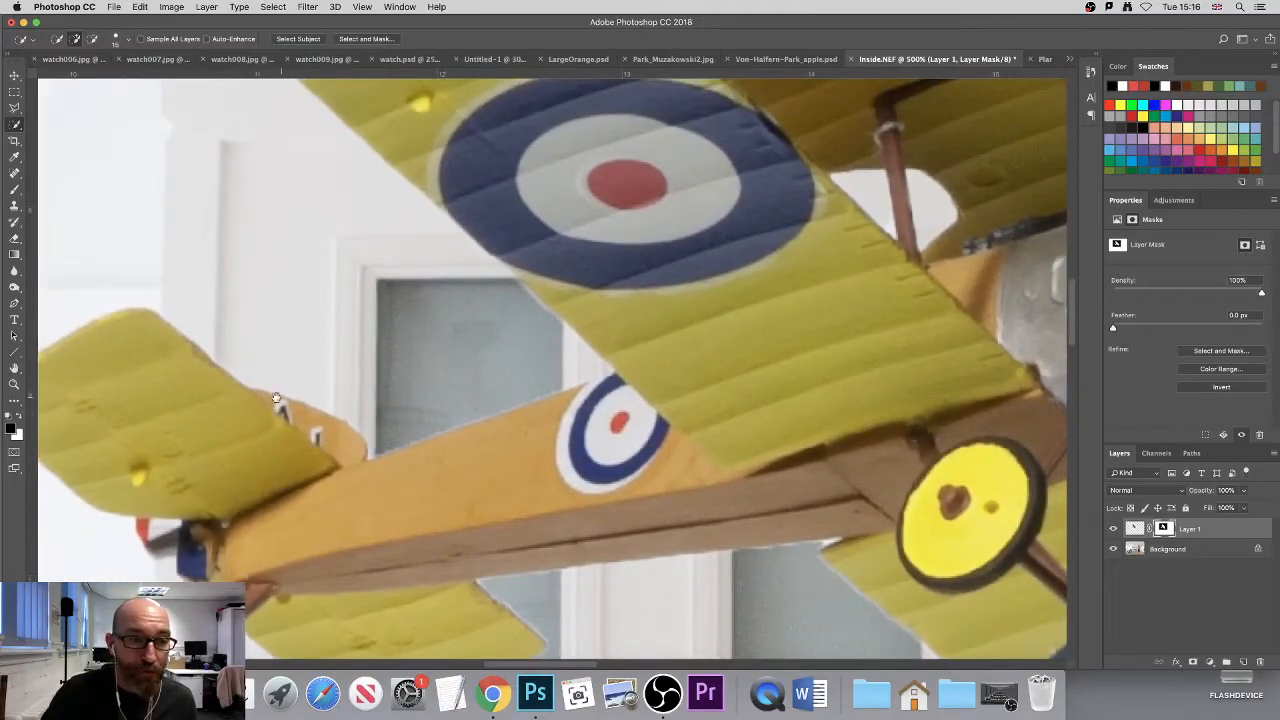
left_click_drag(891, 333, 597, 292)
left_click_drag(881, 484, 733, 348)
scroll(734, 348, "down", 2)
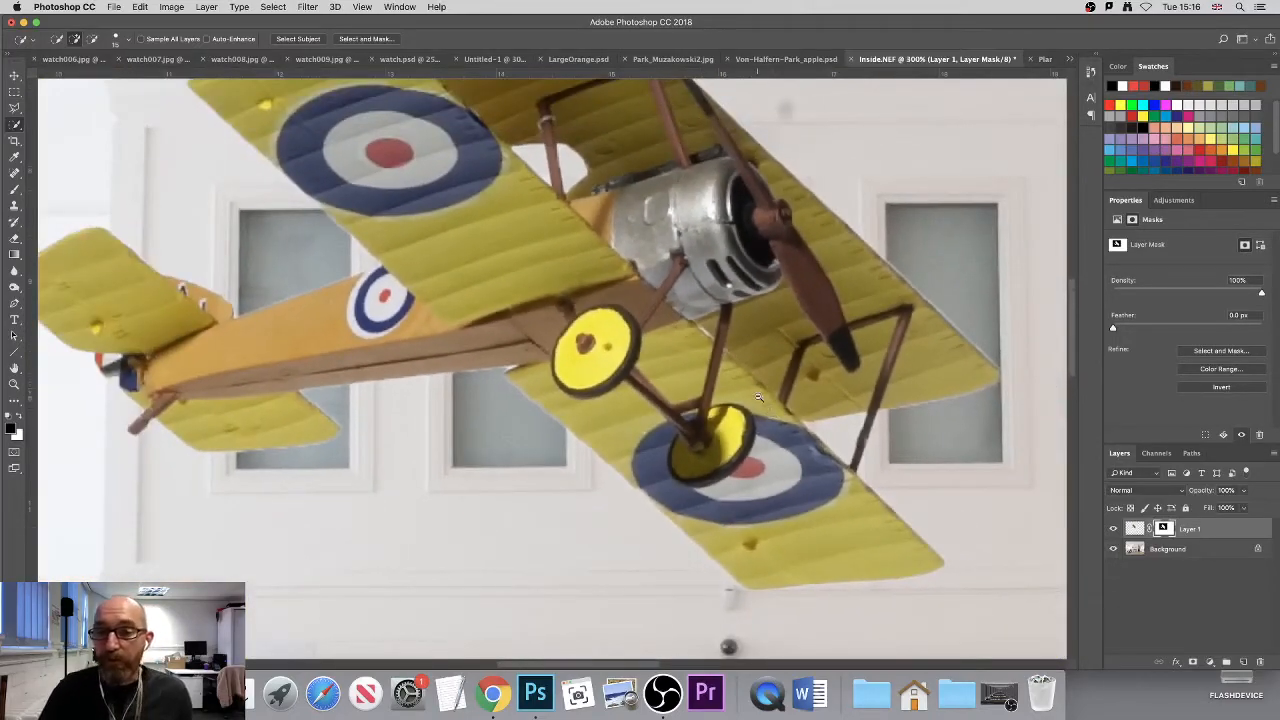
scroll(759, 397, "down", 3)
scroll(760, 390, "up", 2)
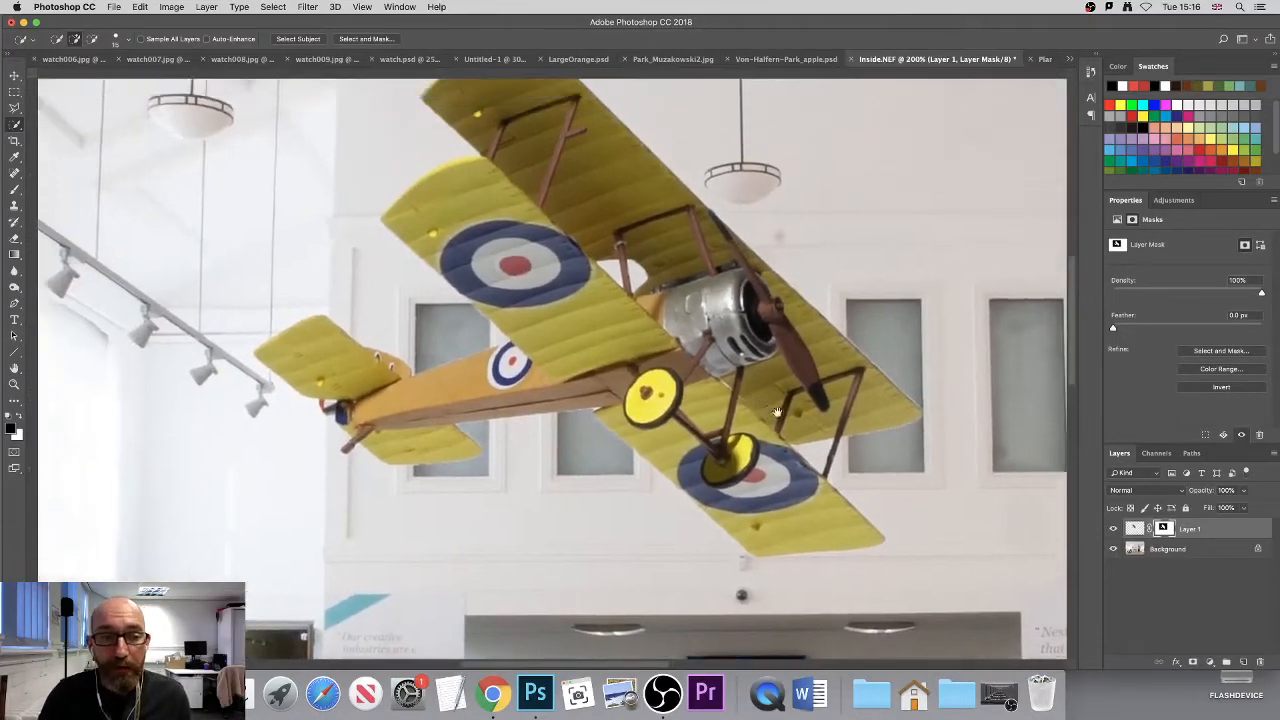
left_click_drag(772, 406, 795, 460)
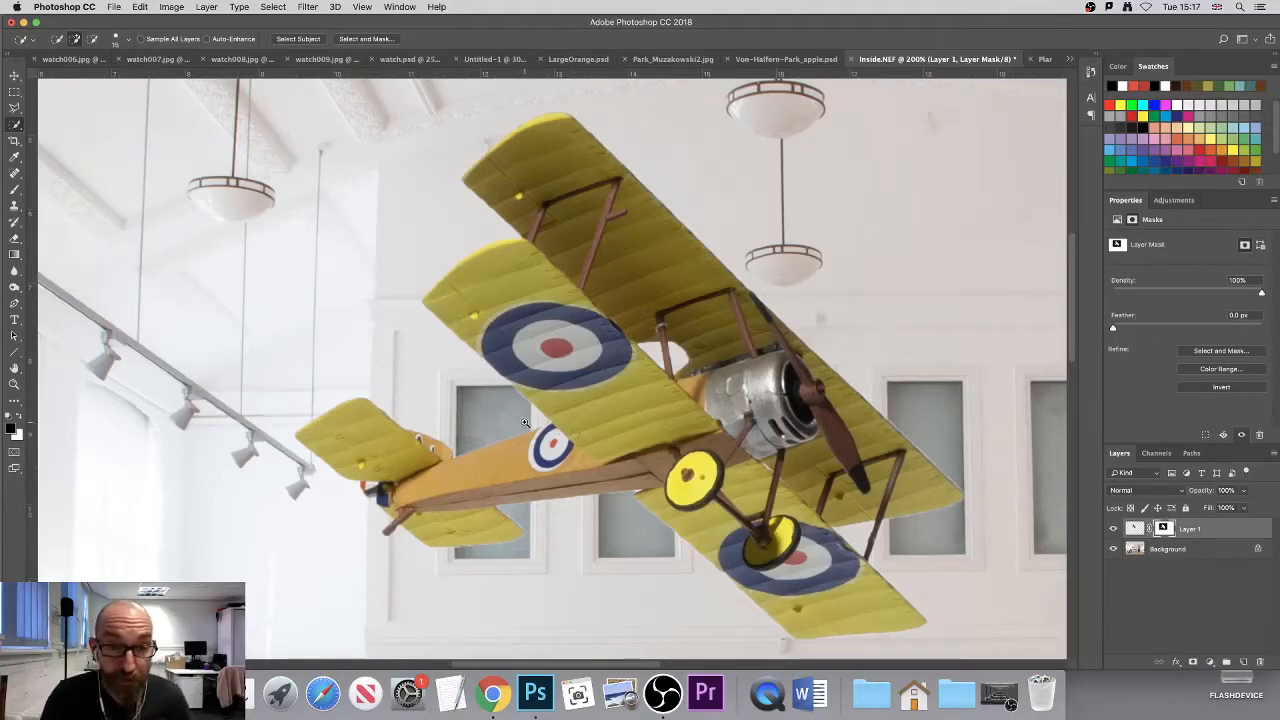
- Try to clean the biplane's edges on the layer mask by painting black with a small brush at 90% hardness
scroll(524, 422, "up", 3)
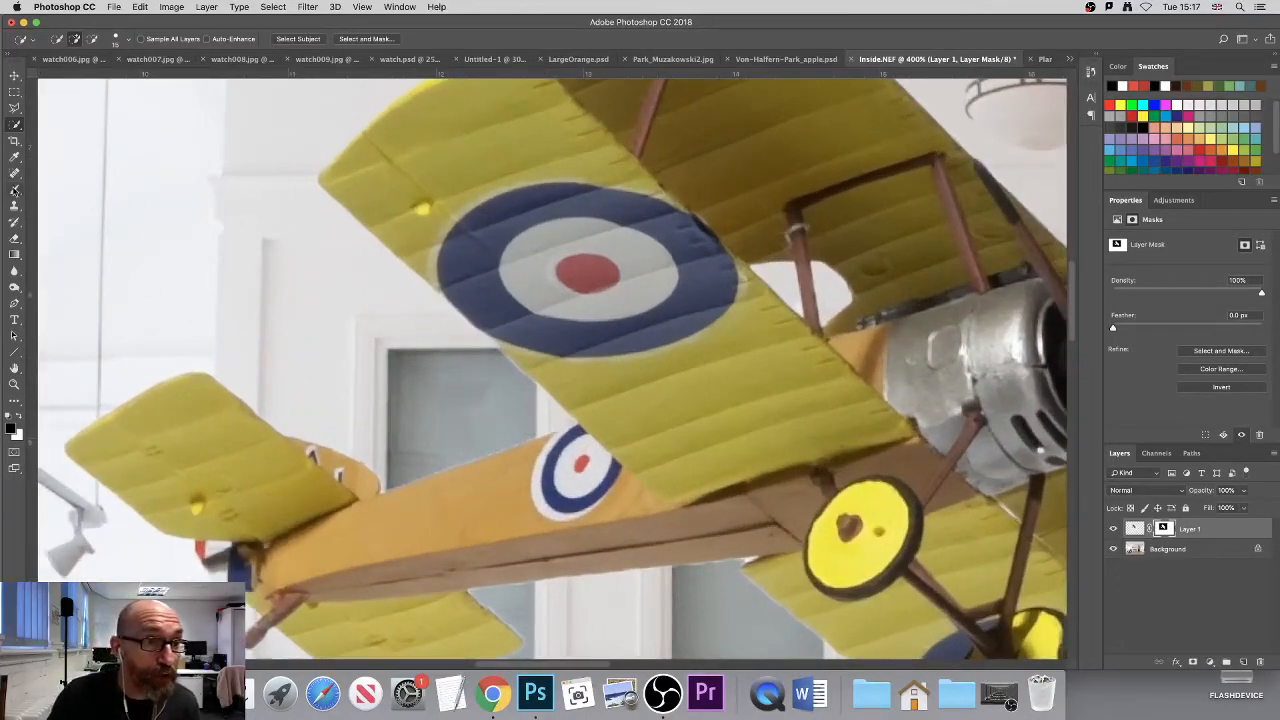
left_click(14, 189)
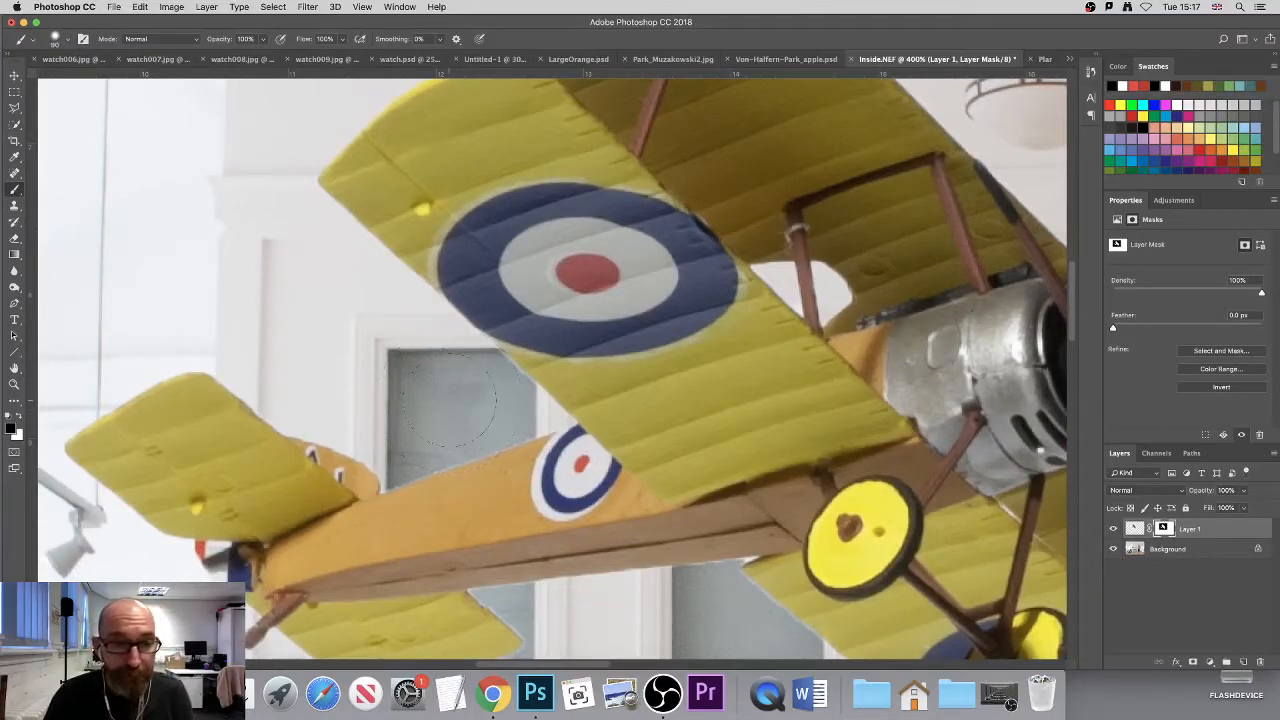
left_click(62, 39)
mouse_move(133, 108)
left_mouse_down()
mouse_move(101, 108)
mouse_move(143, 108)
left_mouse_up()
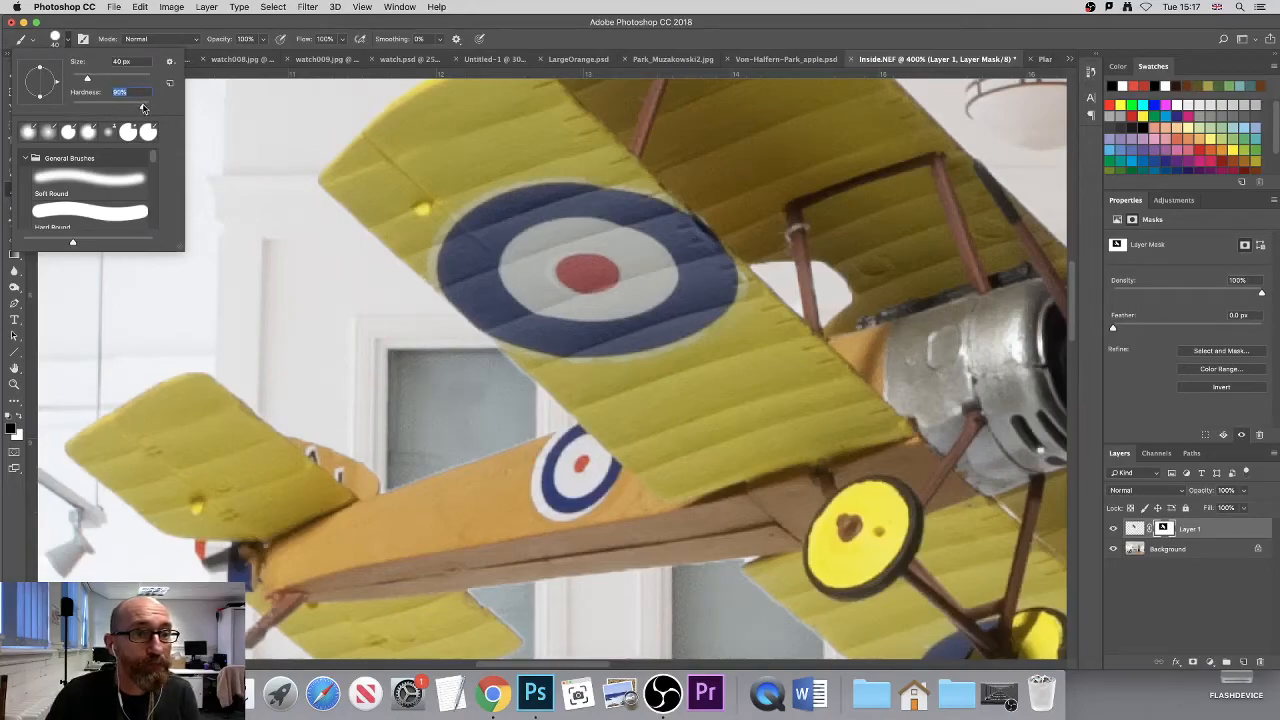
left_click(68, 40)
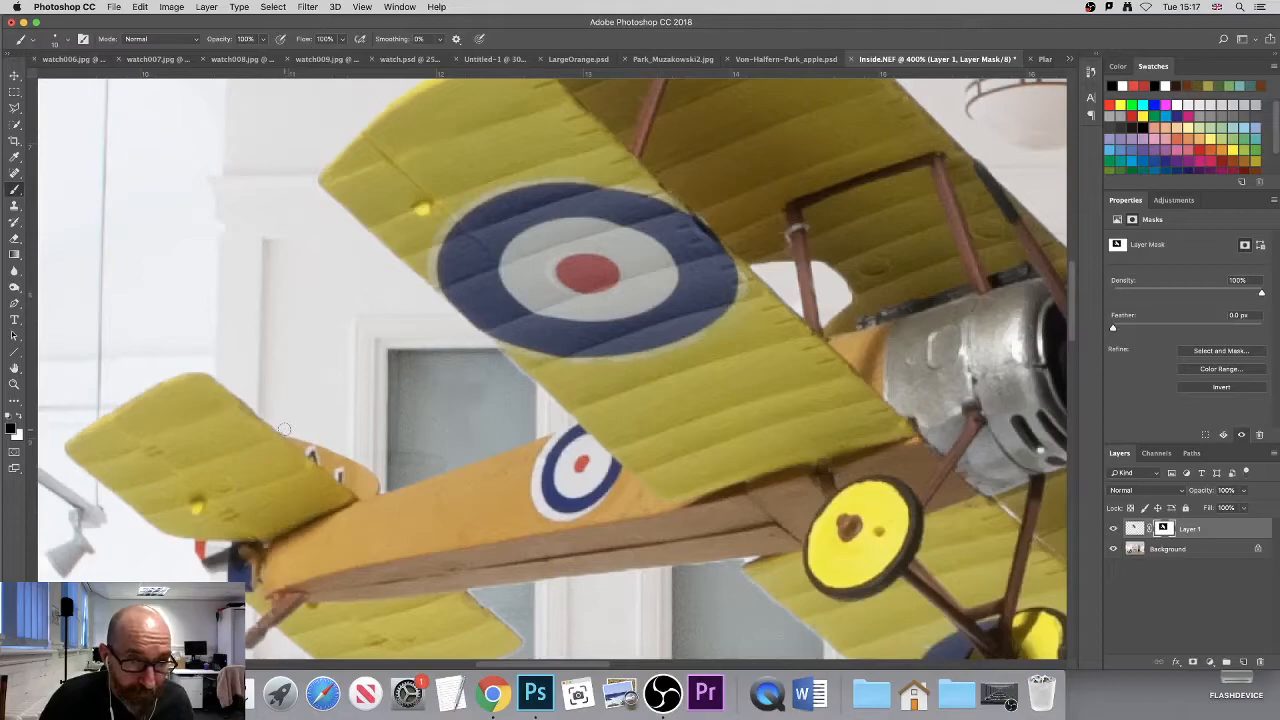
left_click_drag(730, 348, 370, 394)
left_click_drag(452, 425, 362, 300)
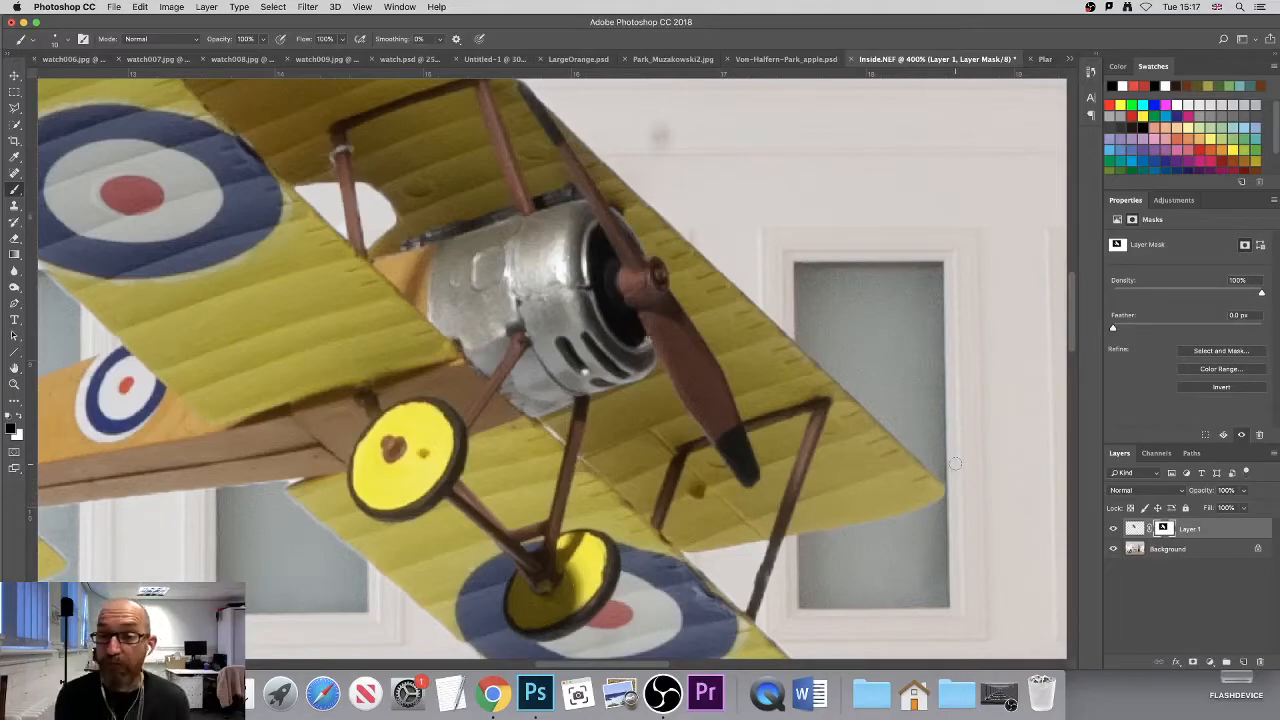
- Revert the document history to the mask's Invert state, discarding all the brush strokes
left_click(1091, 71)
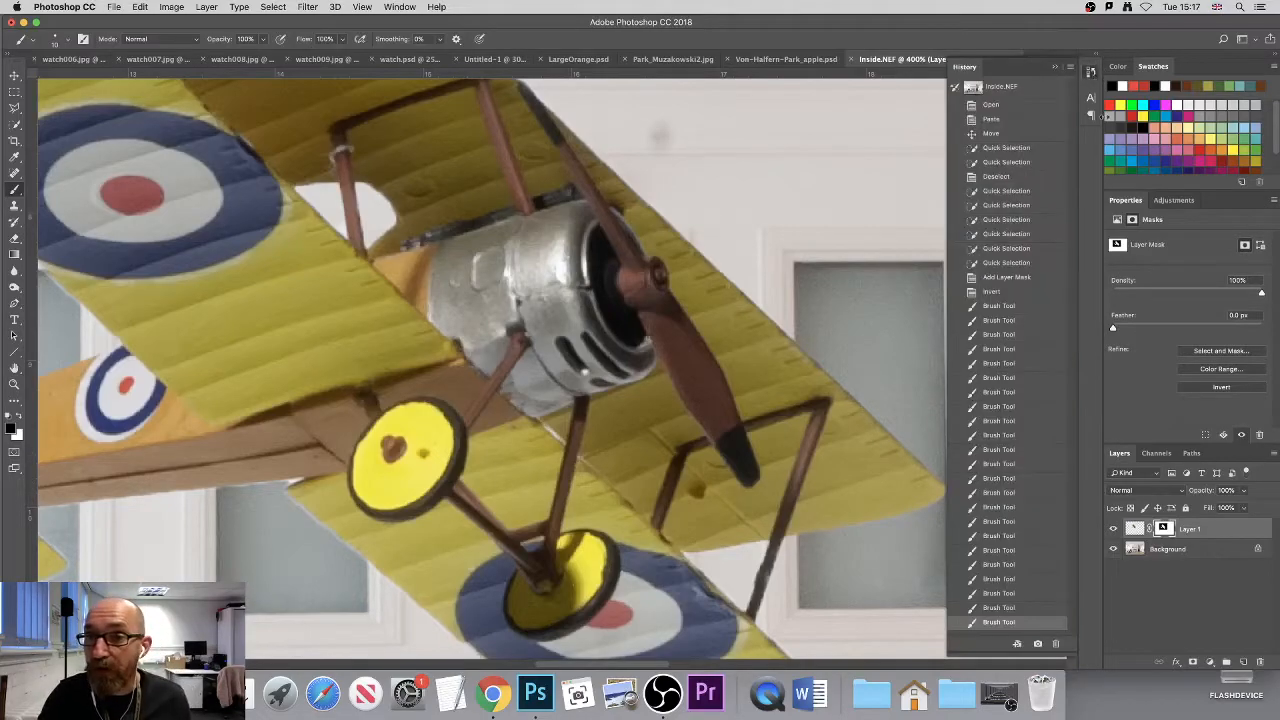
left_click(1005, 292)
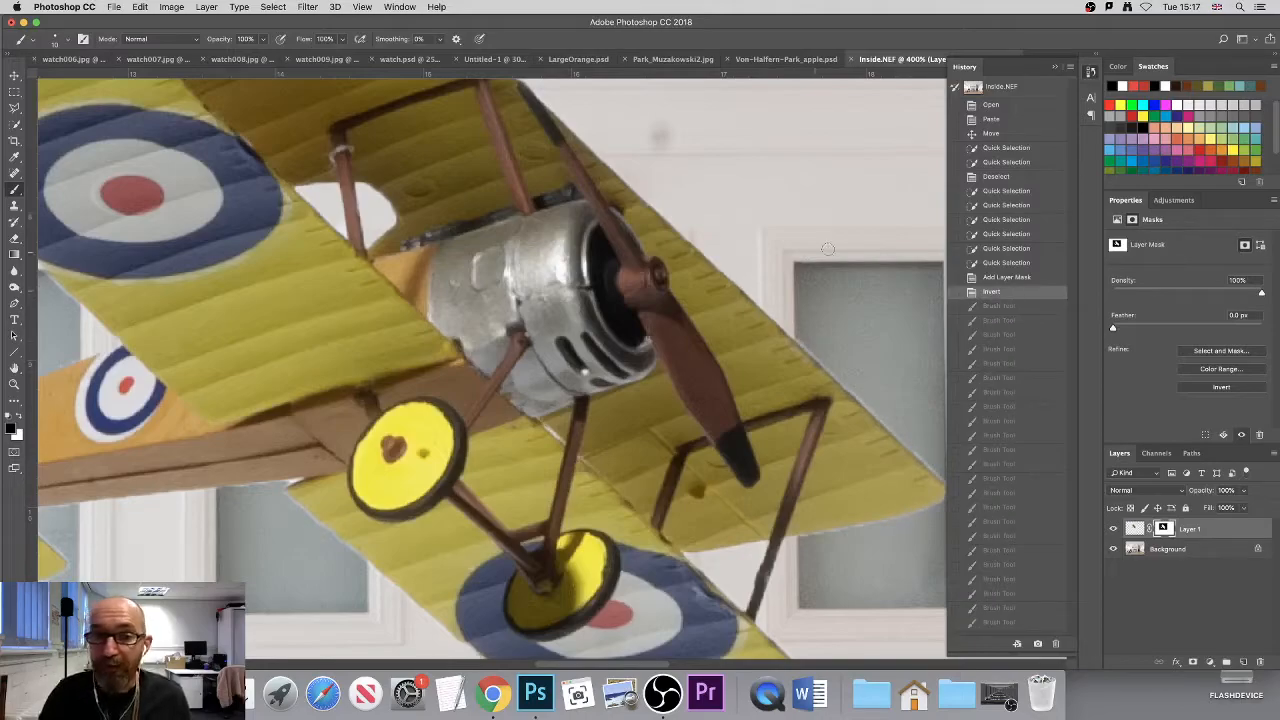
left_click(1058, 72)
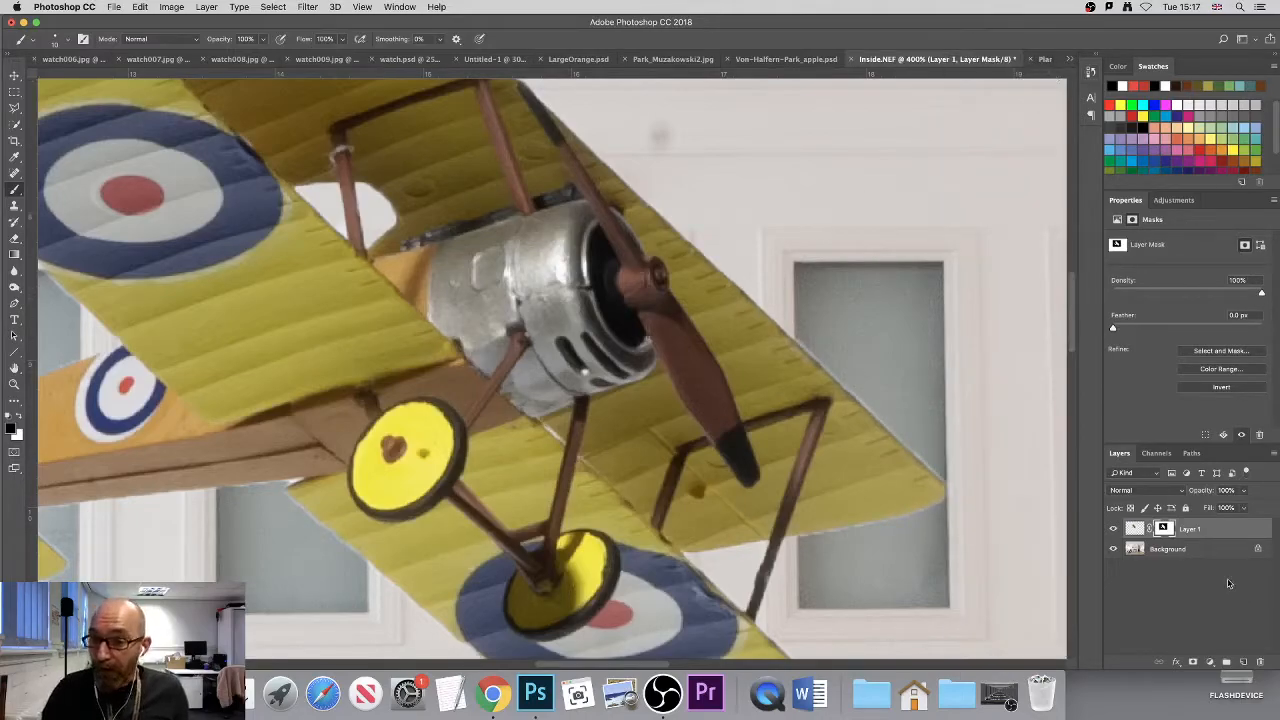
- Open Layer 1's mask in Select and Mask, shift its edge to -60% and set Smooth to 31
double_click(1163, 530)
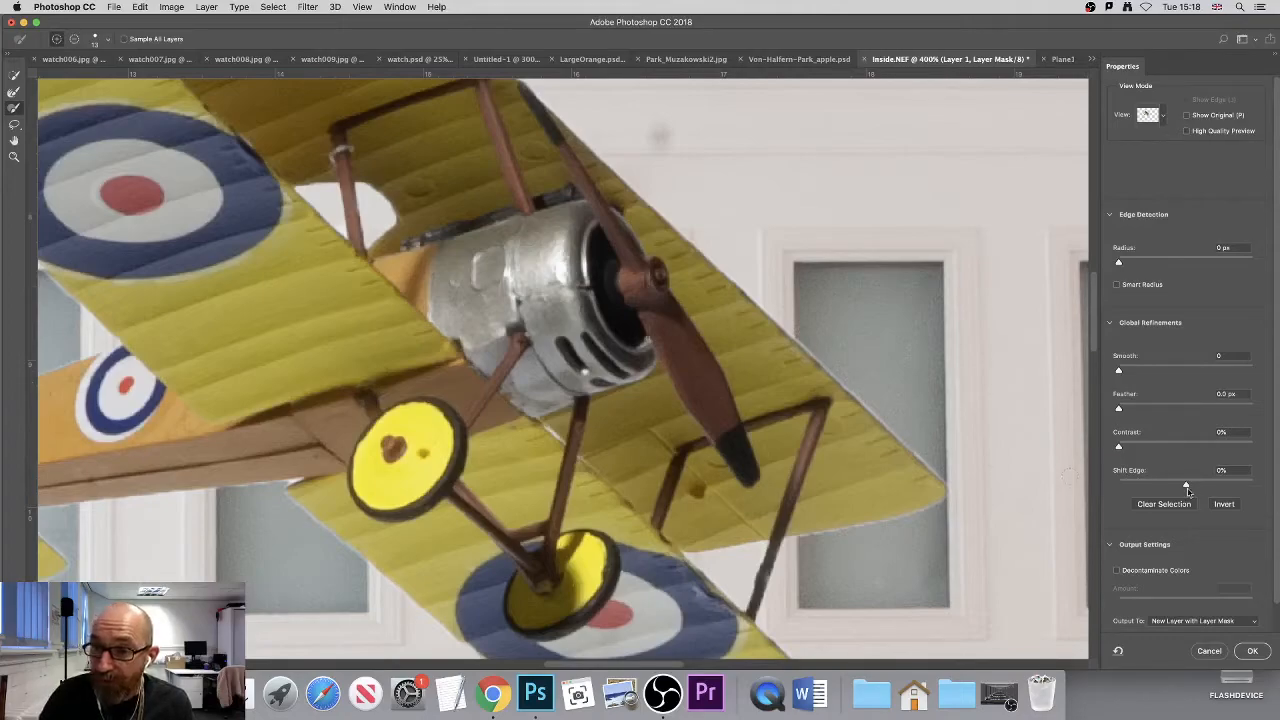
left_click_drag(1186, 487, 1146, 486)
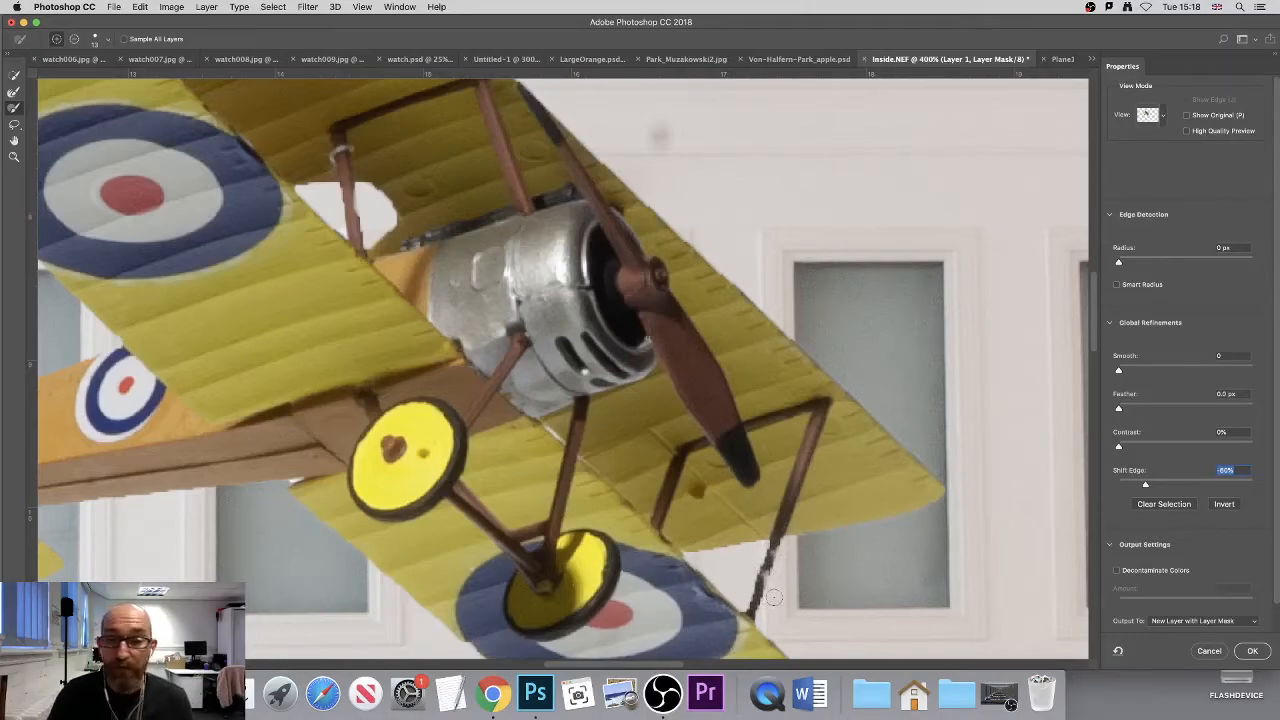
left_click_drag(726, 502, 926, 427)
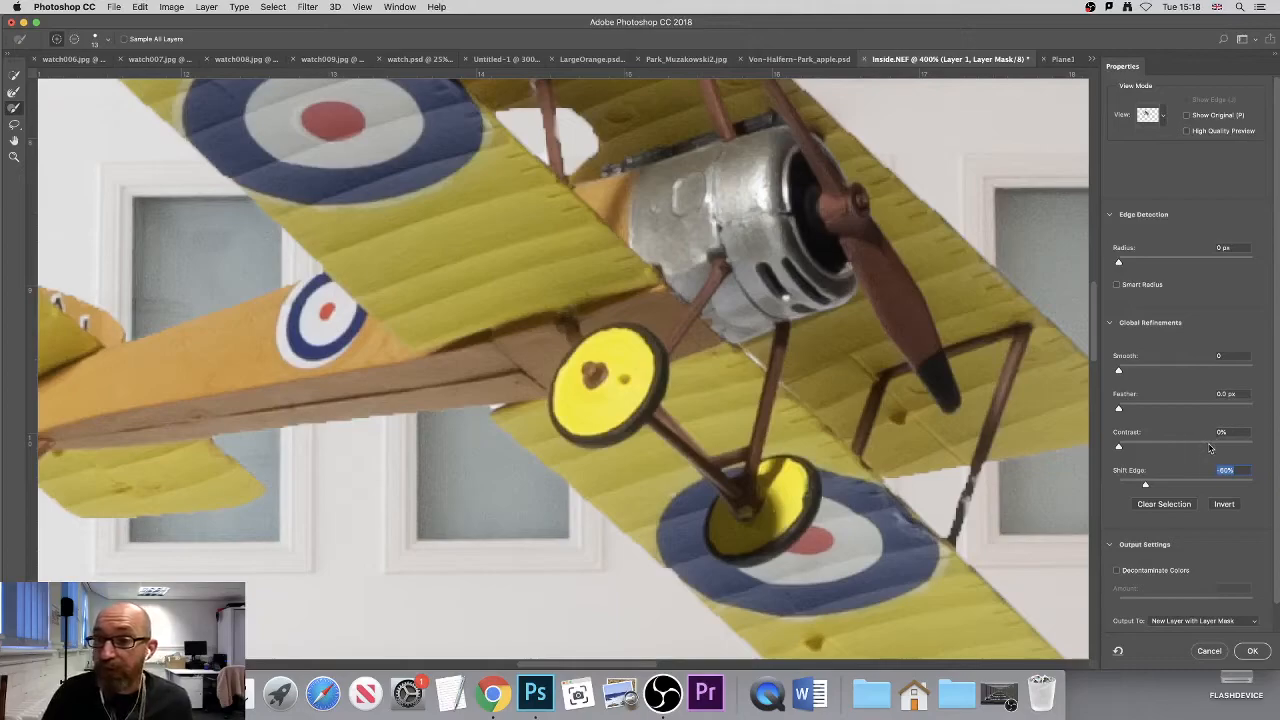
left_click(1121, 372)
left_click_drag(1122, 372, 1158, 374)
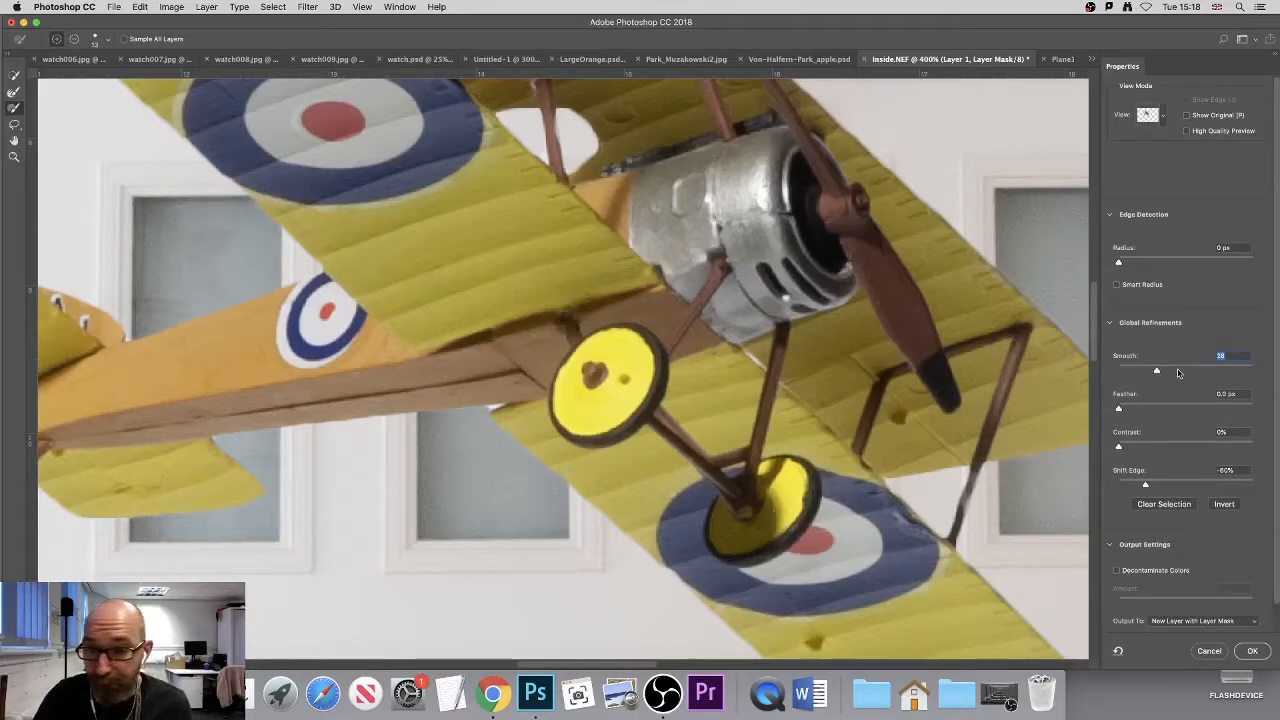
left_click_drag(1157, 373, 1161, 372)
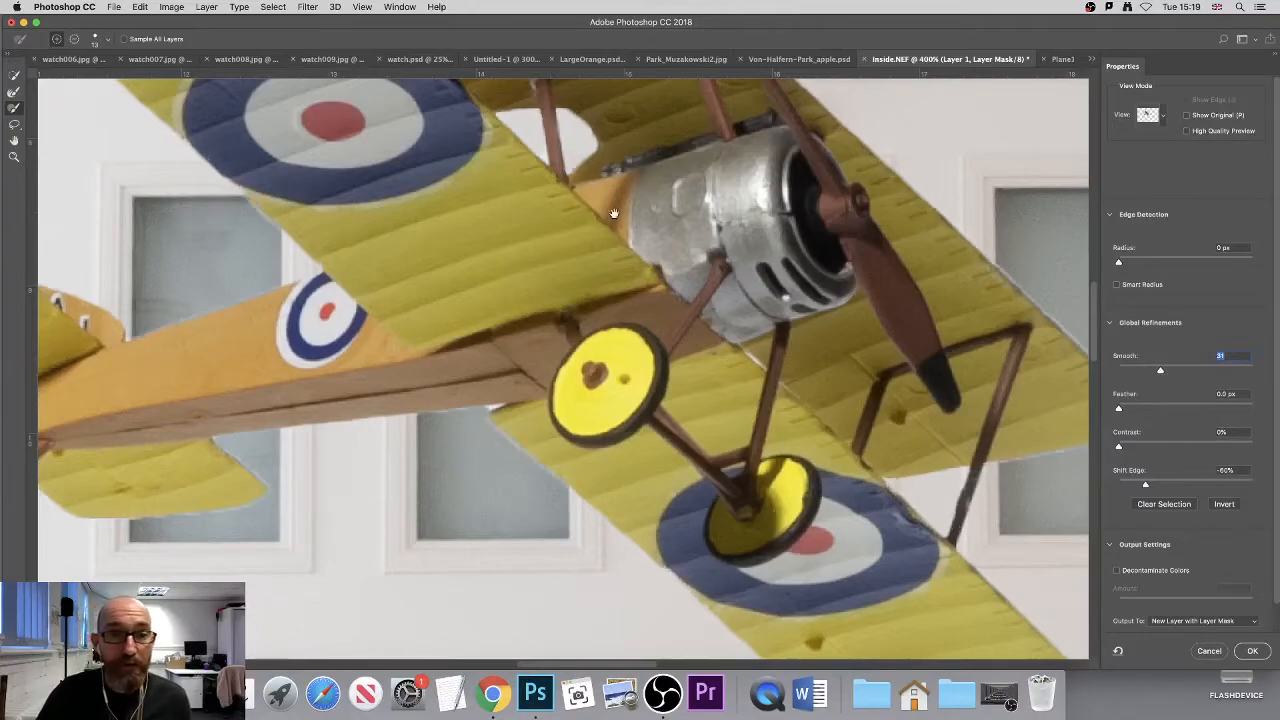
- Brush along the lower part of the outer wing strut in Select and Mask to restore it
mouse_move(543, 266)
left_mouse_down()
mouse_move(701, 522)
mouse_move(663, 317)
left_mouse_up()
mouse_move(652, 560)
left_mouse_down()
mouse_move(634, 471)
mouse_move(734, 379)
left_mouse_up()
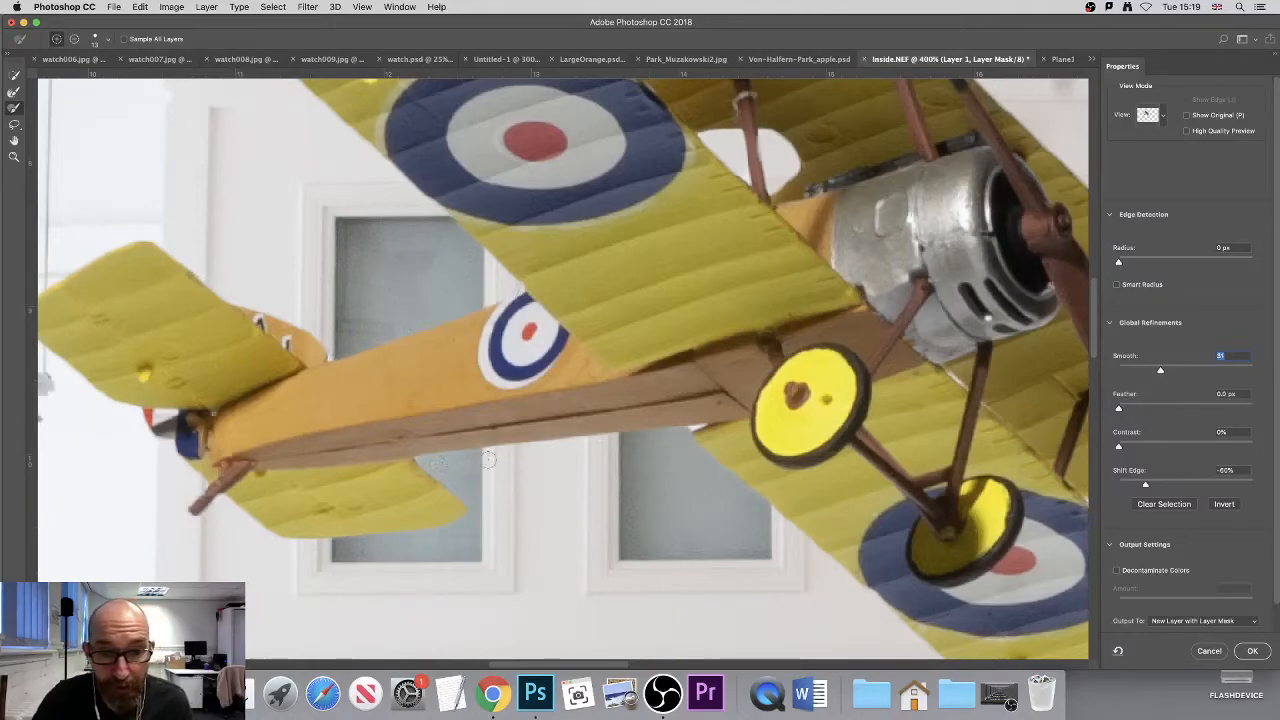
scroll(838, 420, "right", 10)
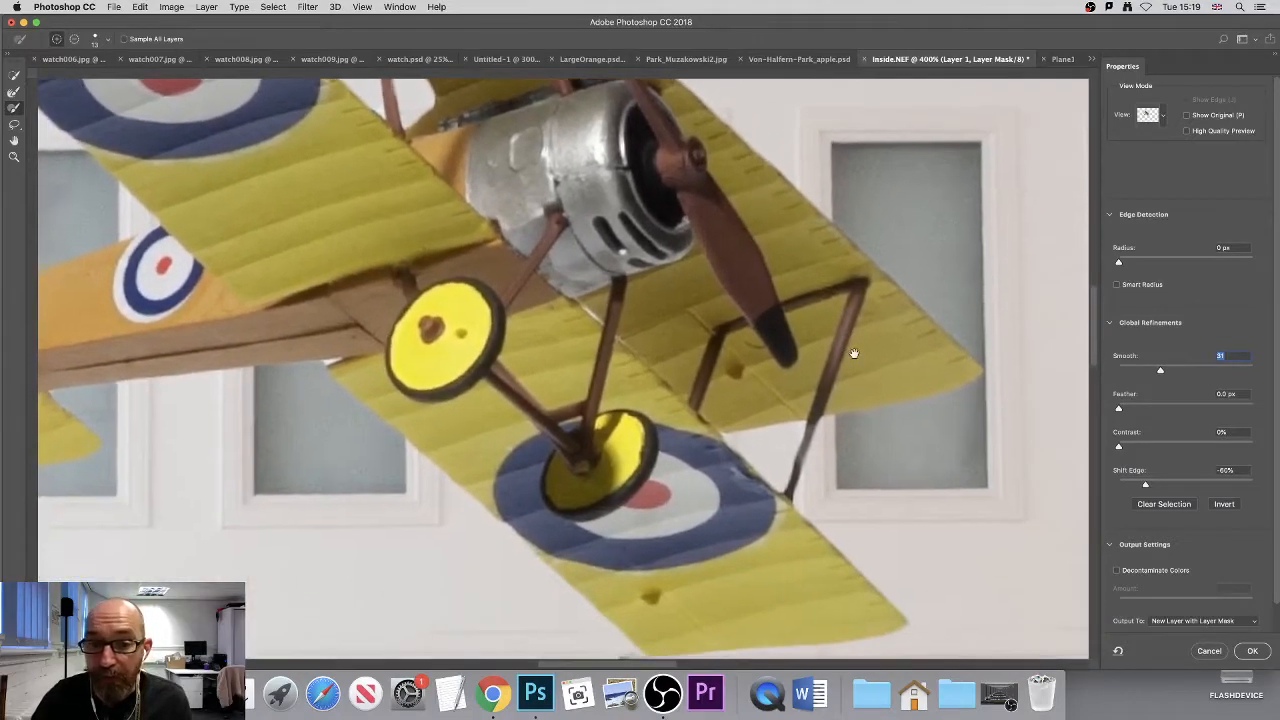
left_click_drag(854, 353, 880, 325)
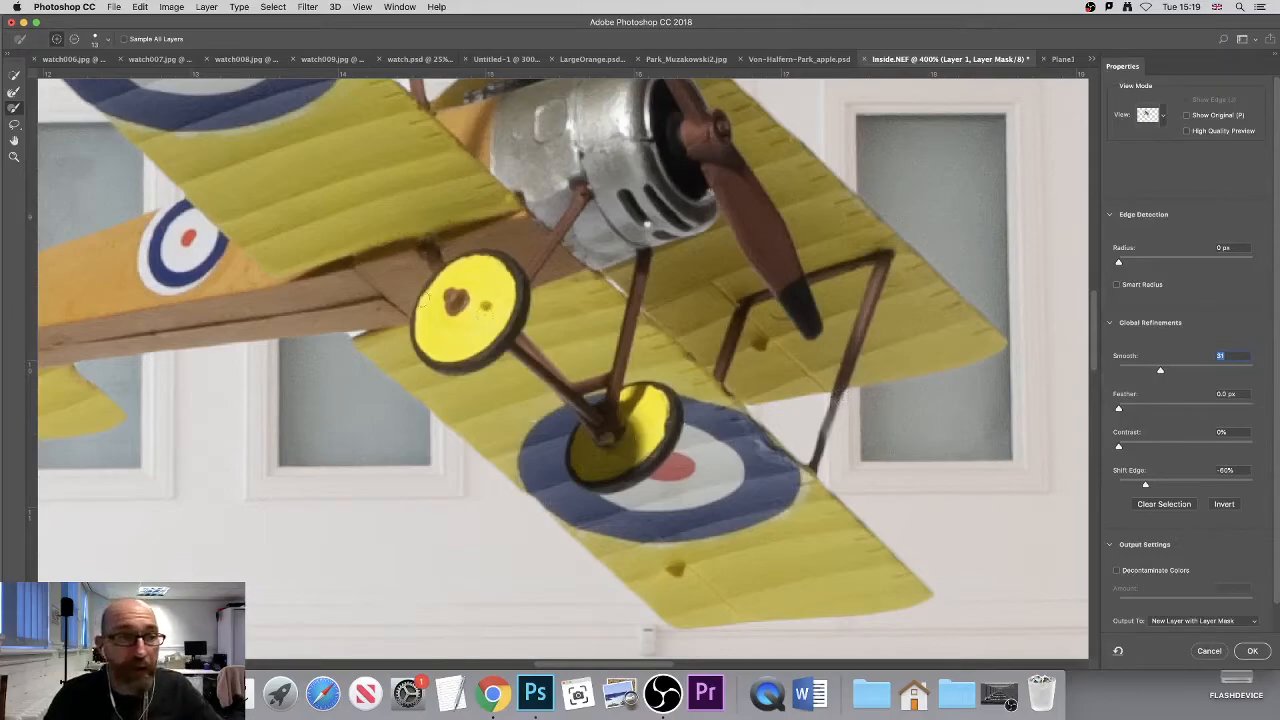
left_click(14, 109)
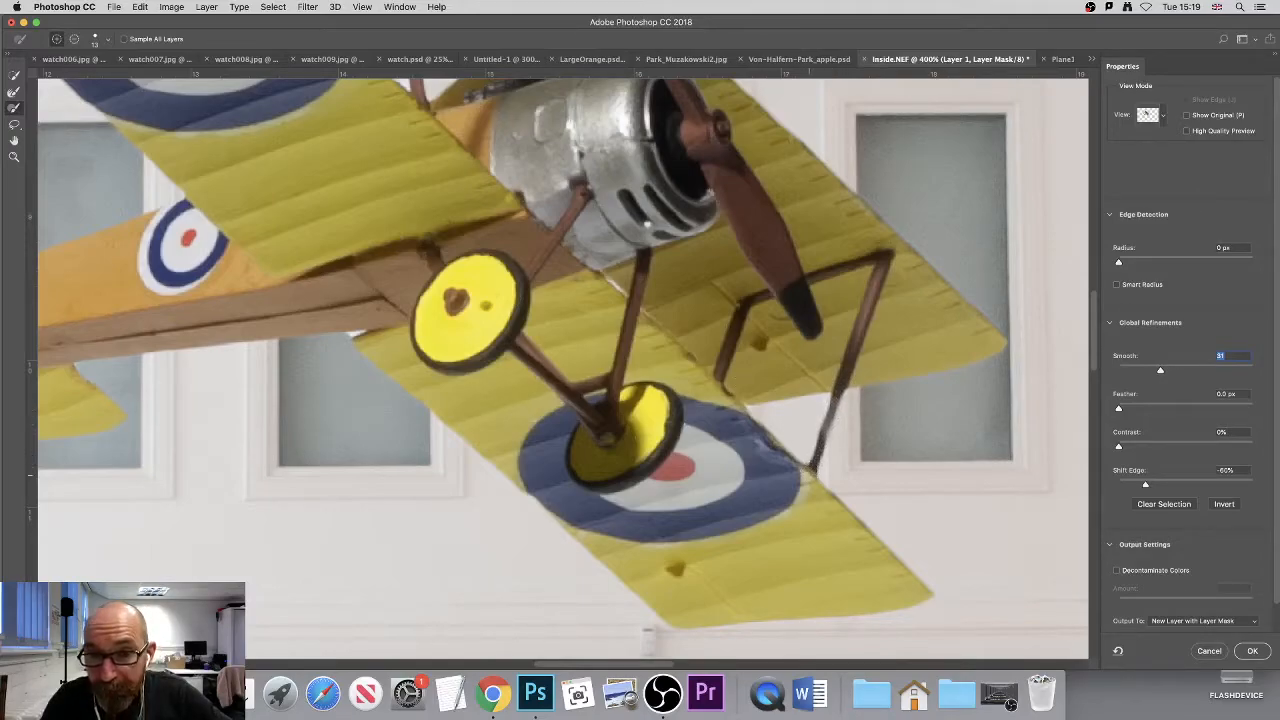
left_click_drag(838, 400, 816, 460)
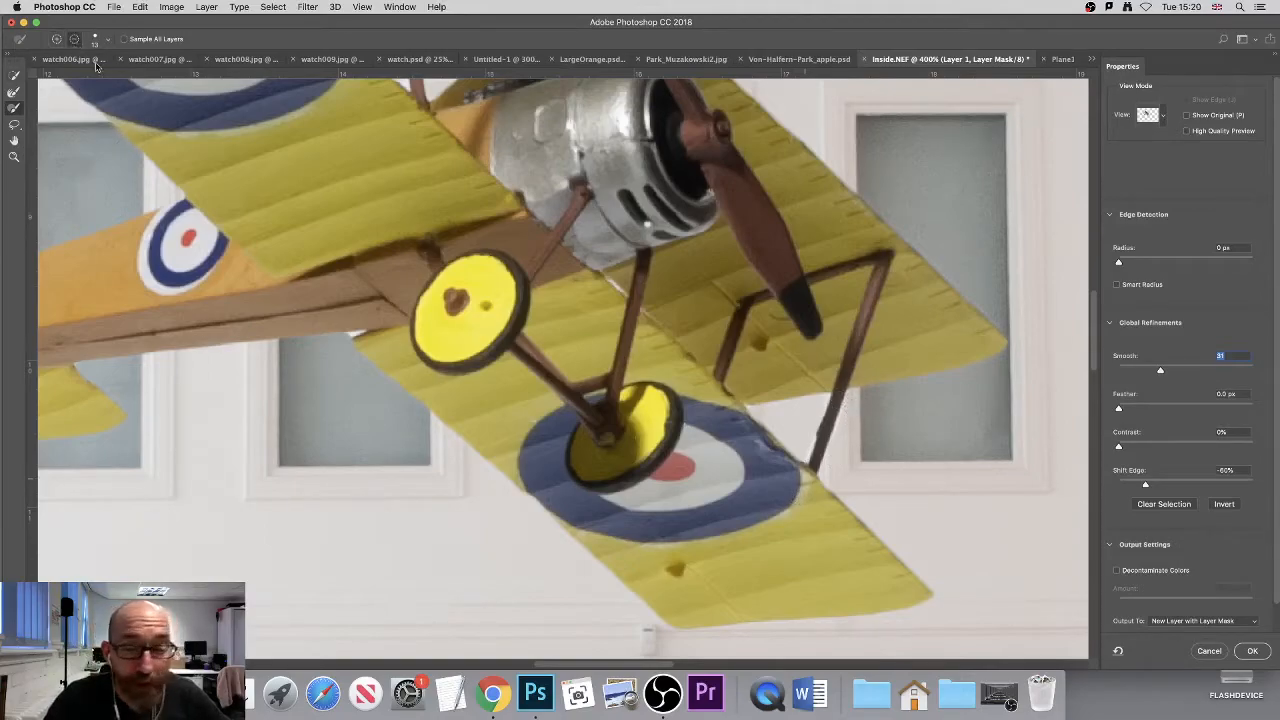
- Refine the outer wing strut's edges with small brush strokes and output the result to a new layer with layer mask
scroll(860, 430, "up", 1)
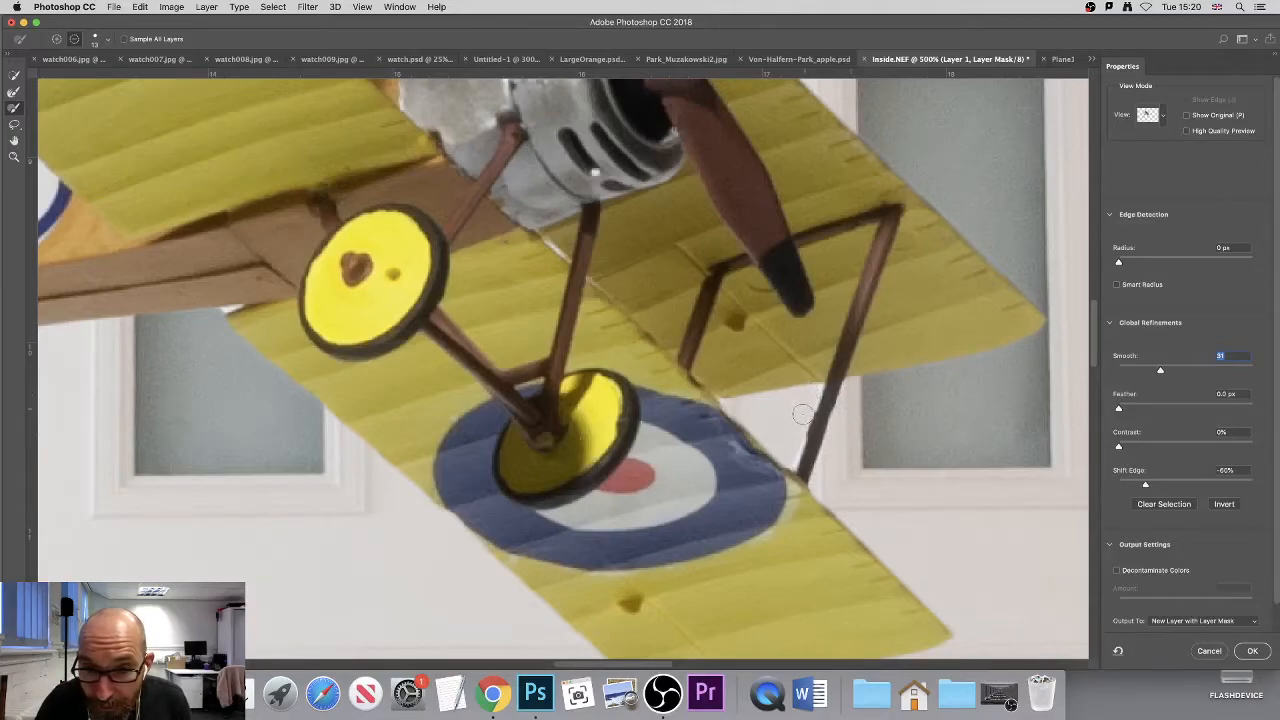
left_click_drag(792, 453, 788, 453)
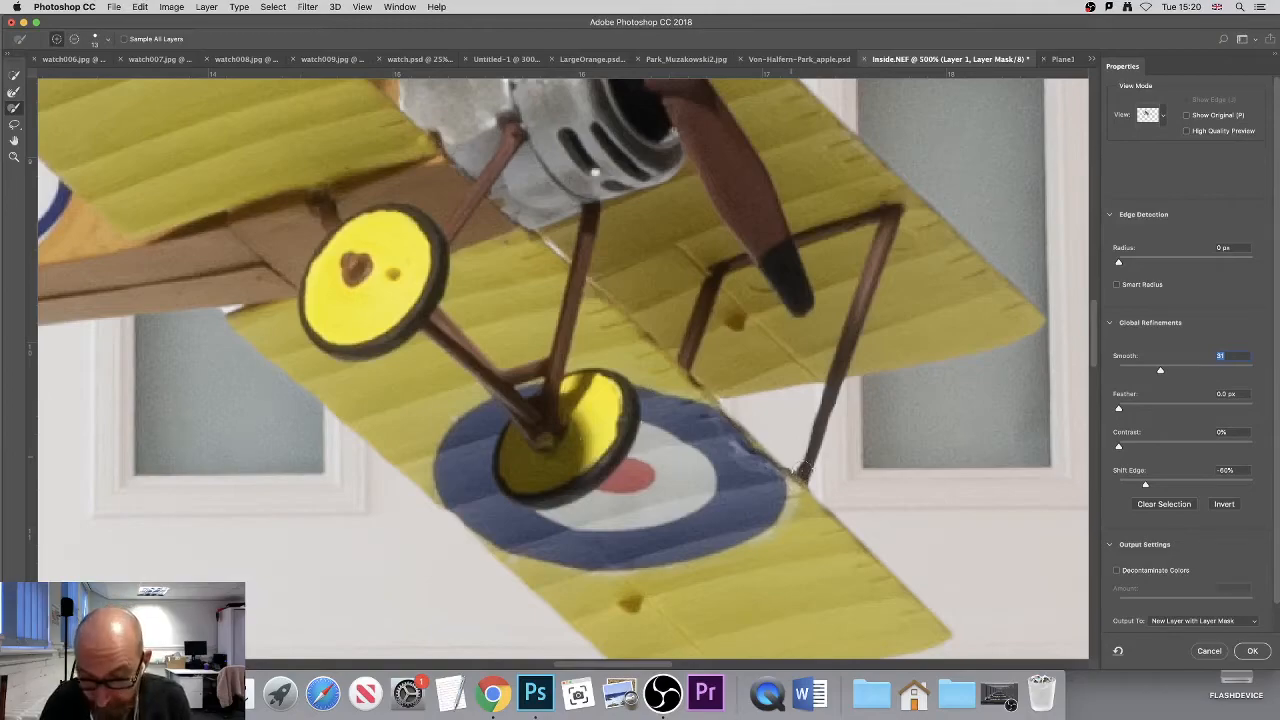
mouse_move(806, 471)
left_mouse_down()
mouse_move(833, 384)
mouse_move(810, 456)
left_mouse_up()
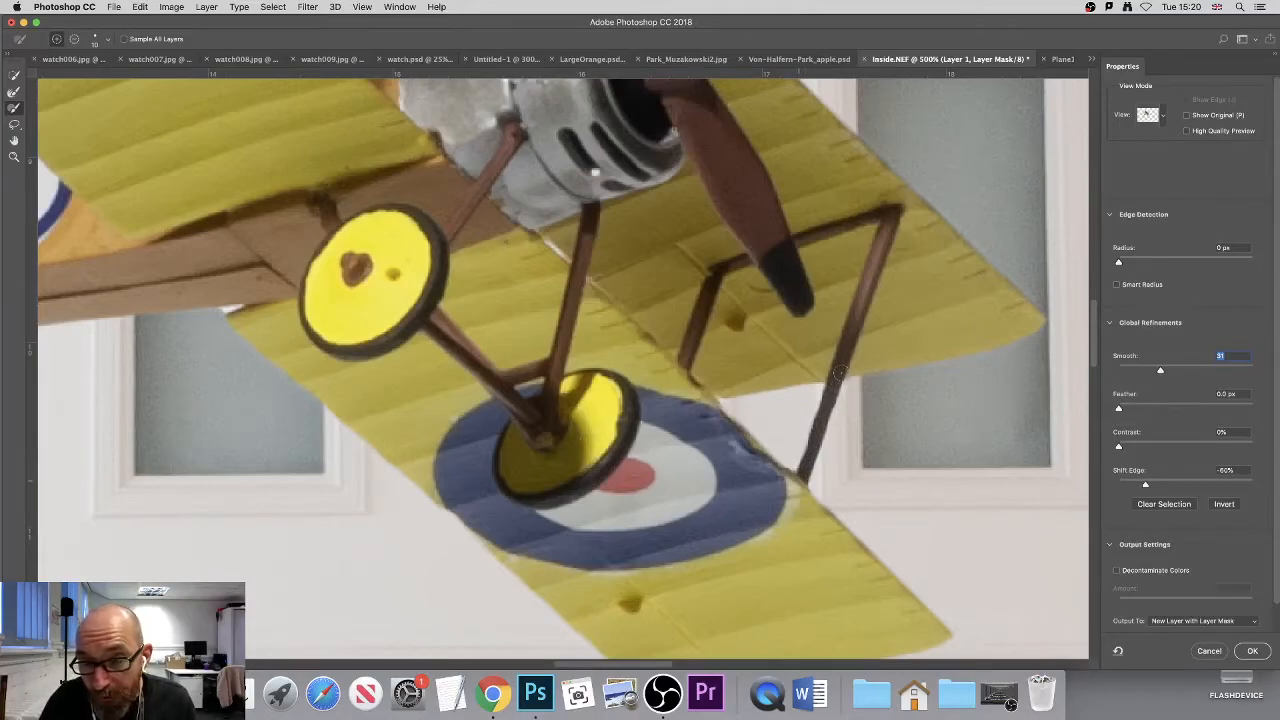
left_click_drag(840, 373, 812, 453)
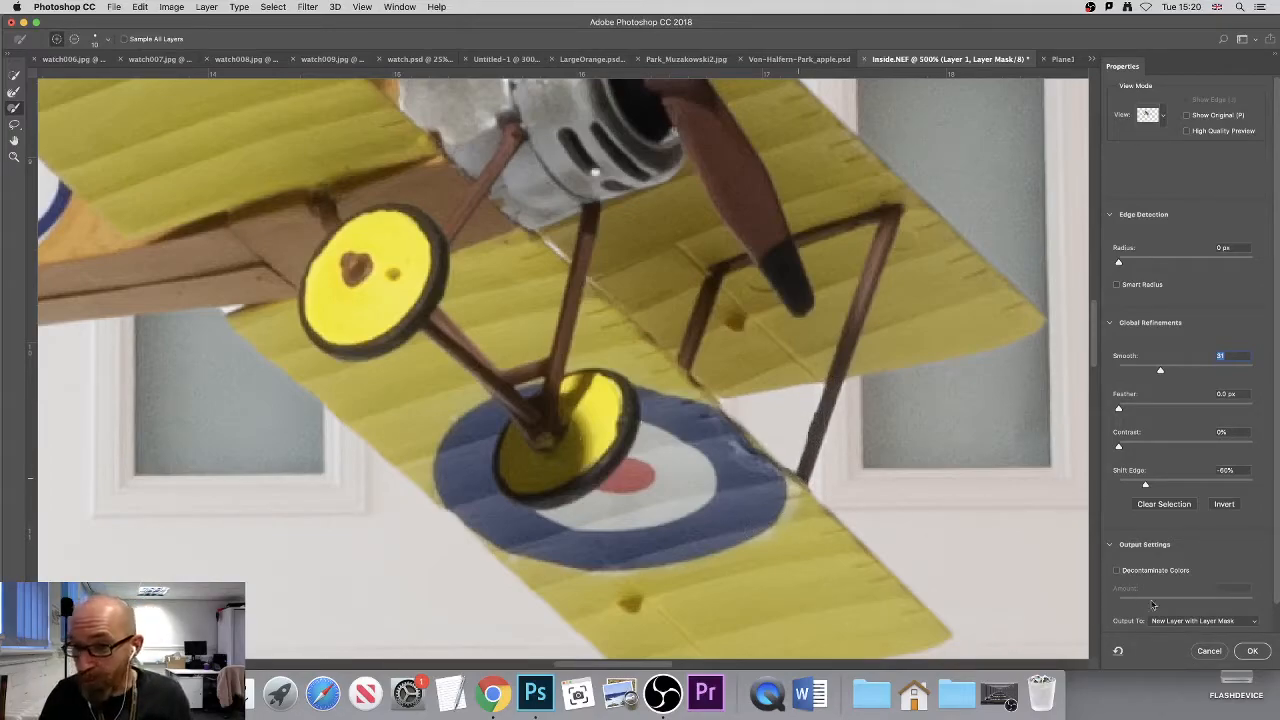
left_click(1253, 651)
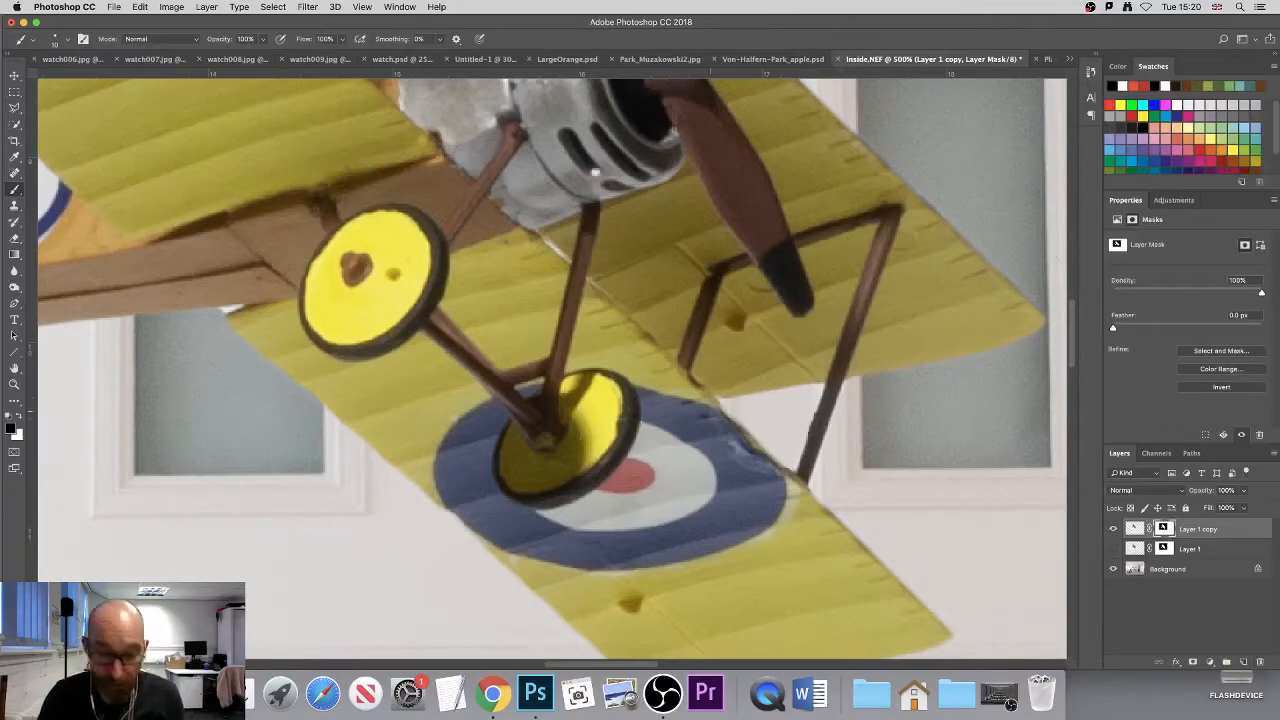
- Paint white on the Layer 1 copy mask to restore the strut crossing the opening between the wings
left_click(692, 416, "alt")
left_click(692, 416, "alt")
left_click_drag(595, 256, 615, 385)
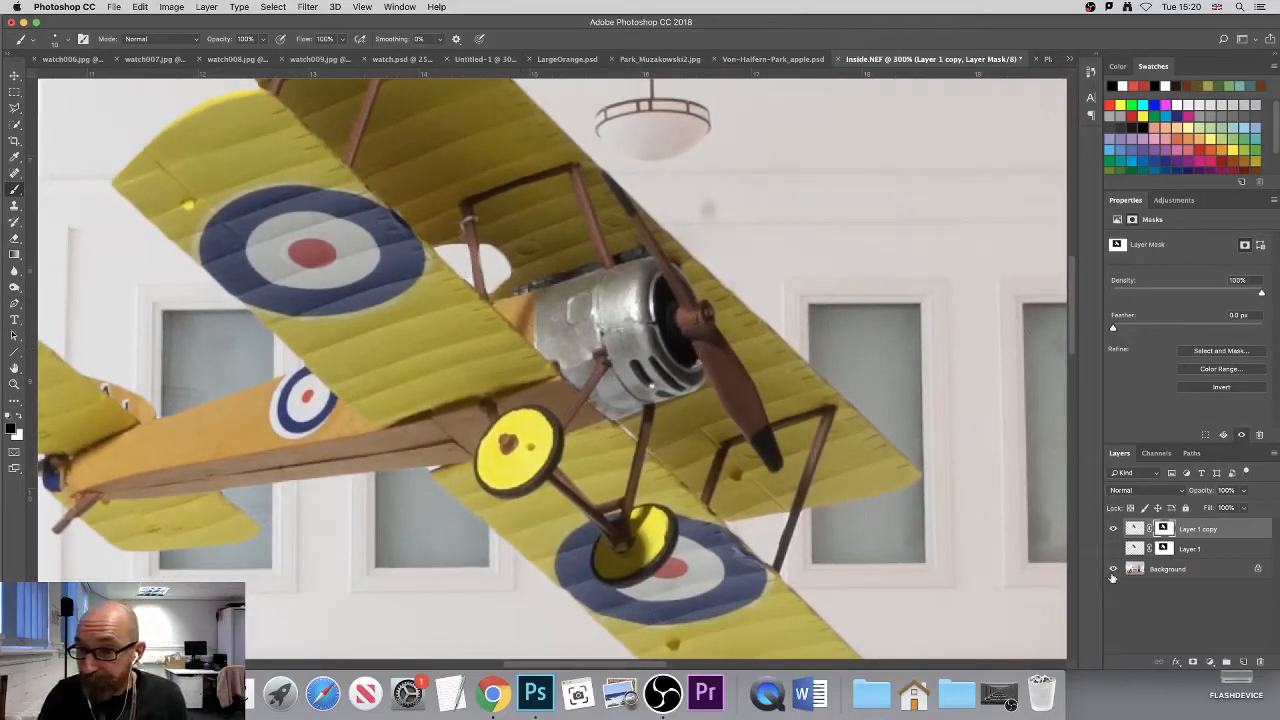
left_click(1205, 534)
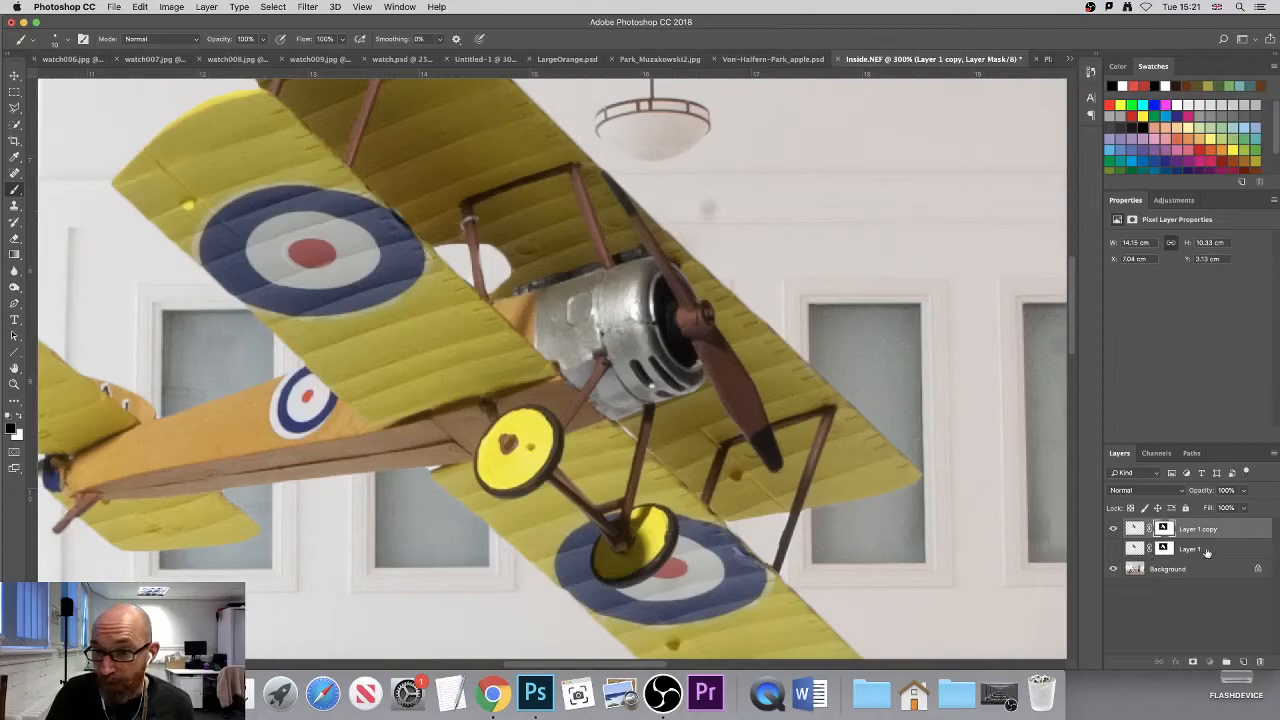
left_click(1163, 528)
scroll(480, 260, "up", 1)
scroll(480, 260, "up", 2)
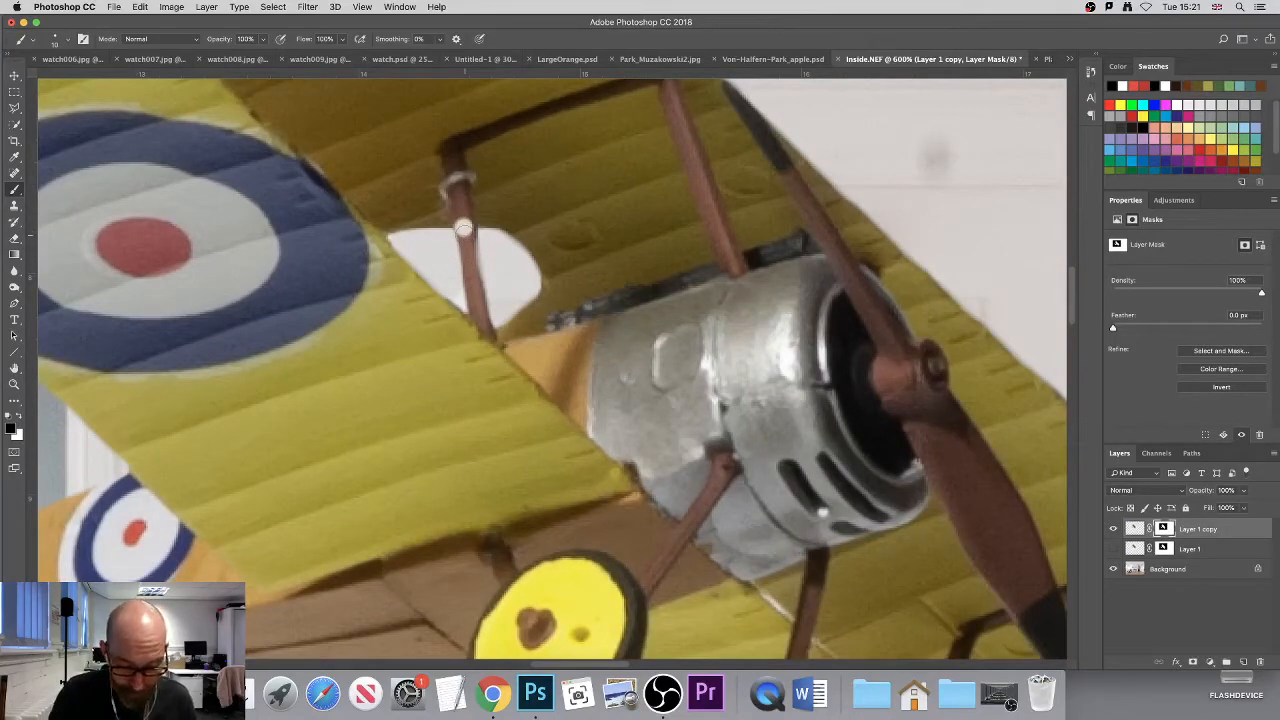
key("x")
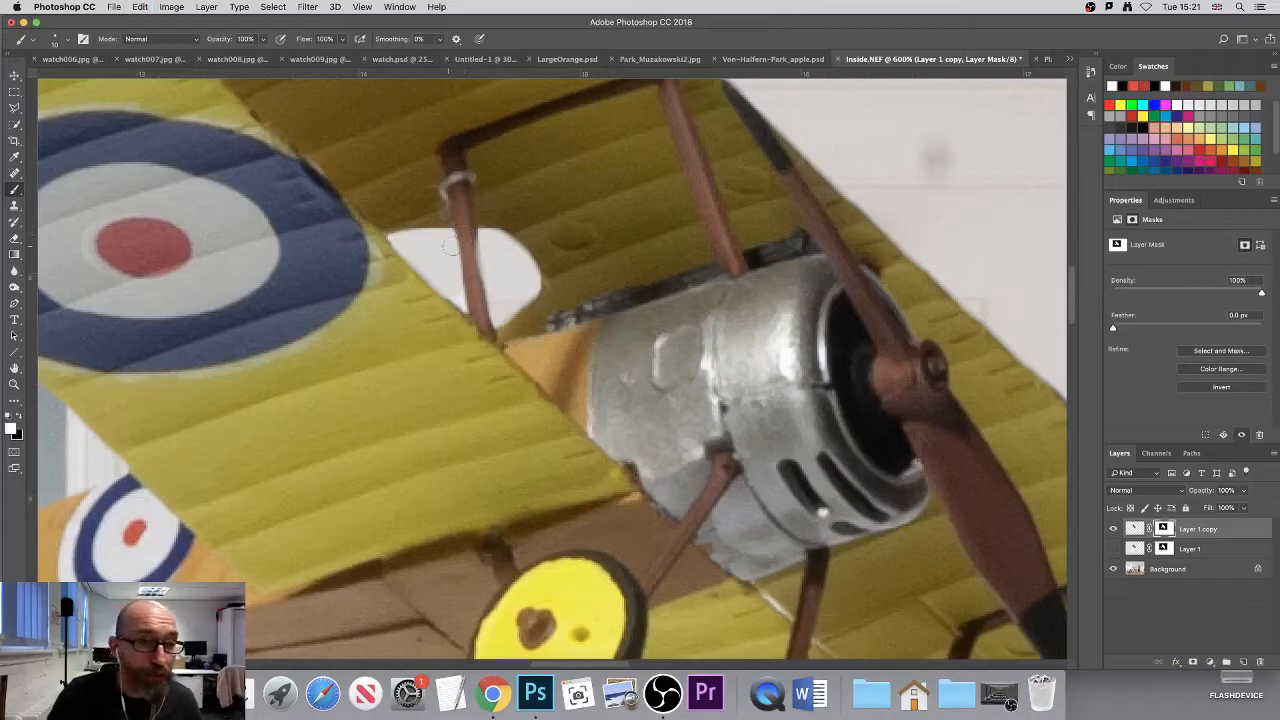
left_click_drag(465, 239, 477, 311)
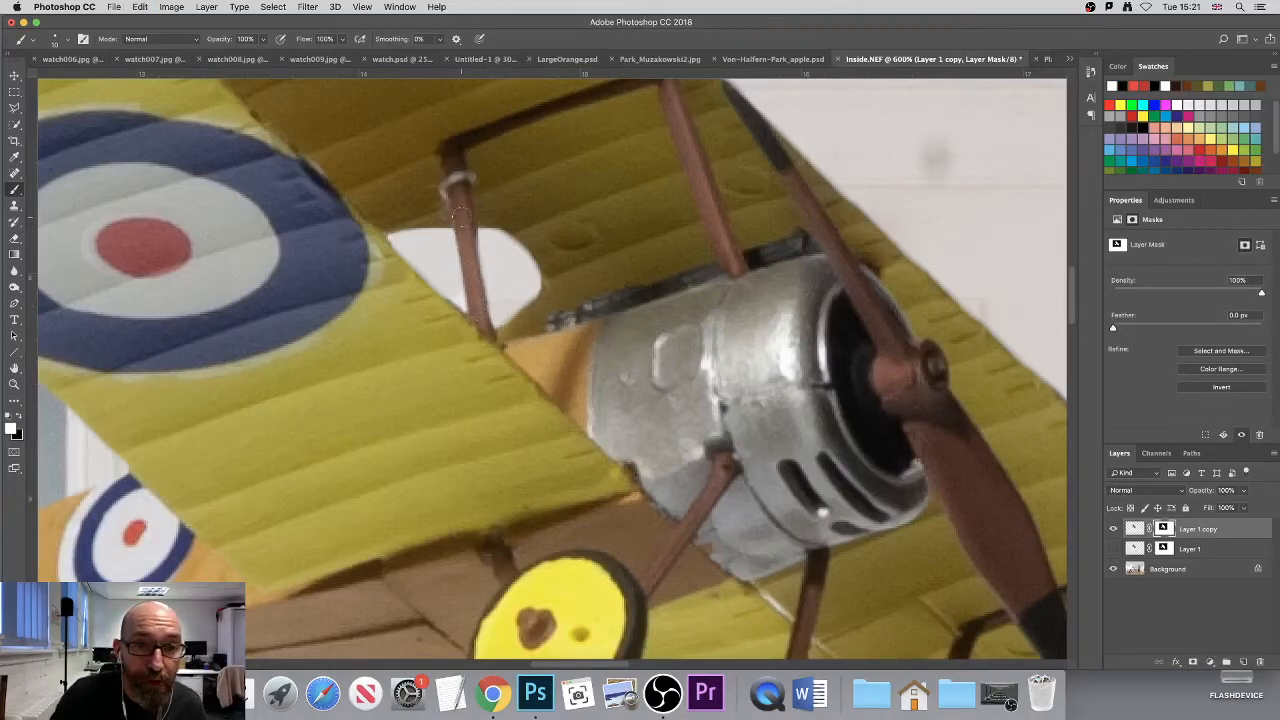
mouse_move(463, 228)
left_mouse_down()
mouse_move(476, 344)
mouse_move(470, 286)
left_mouse_up()
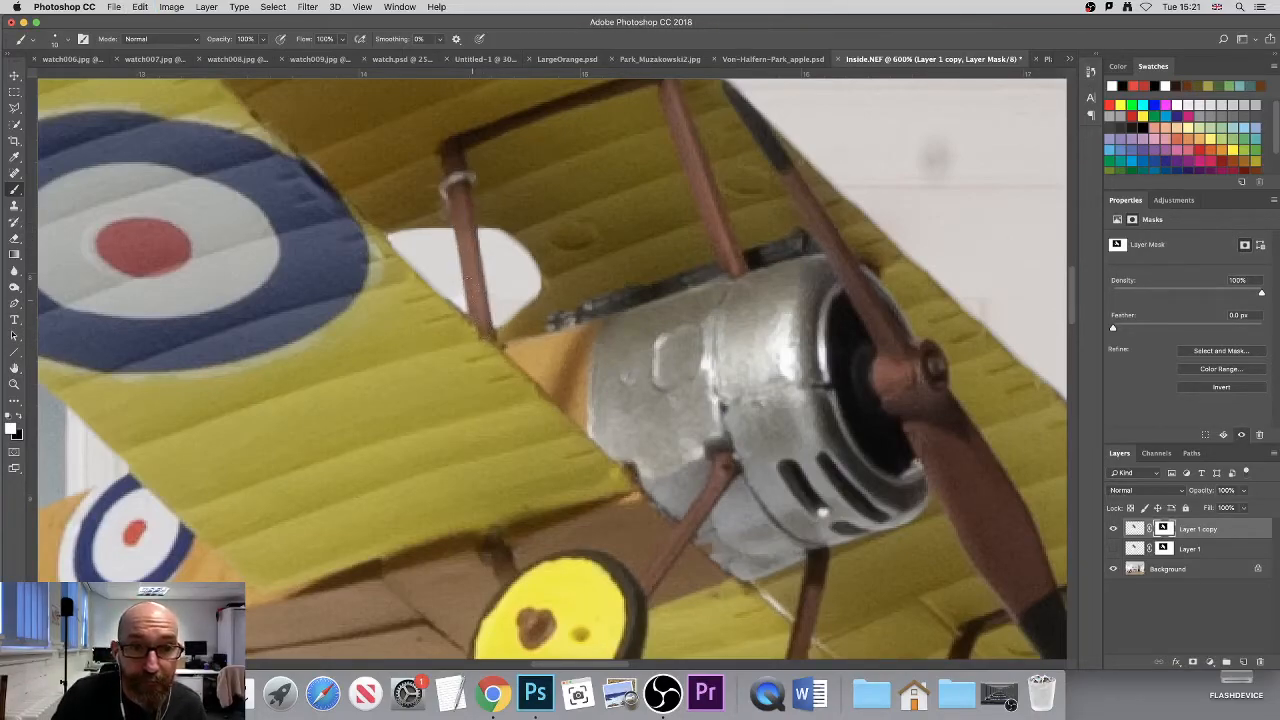
- Move the biplane slightly down and left so the opening between its wings sits over a window
left_click_drag(835, 376, 537, 129)
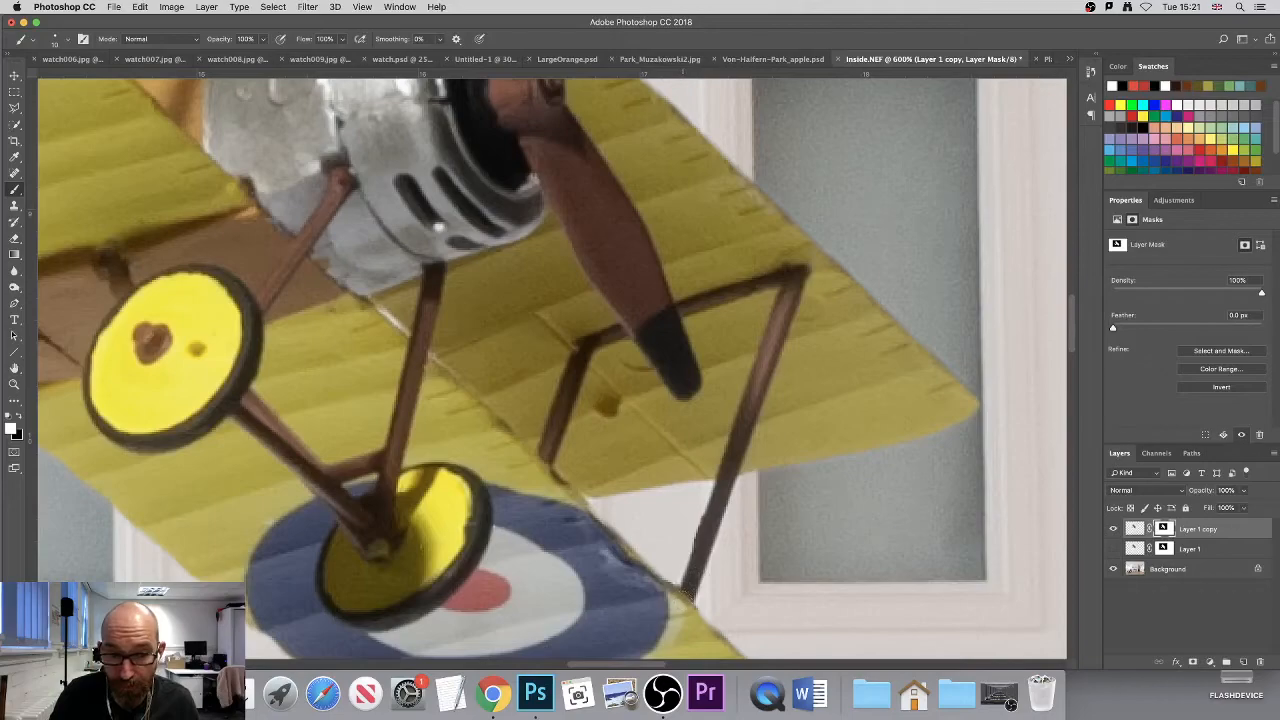
key("x")
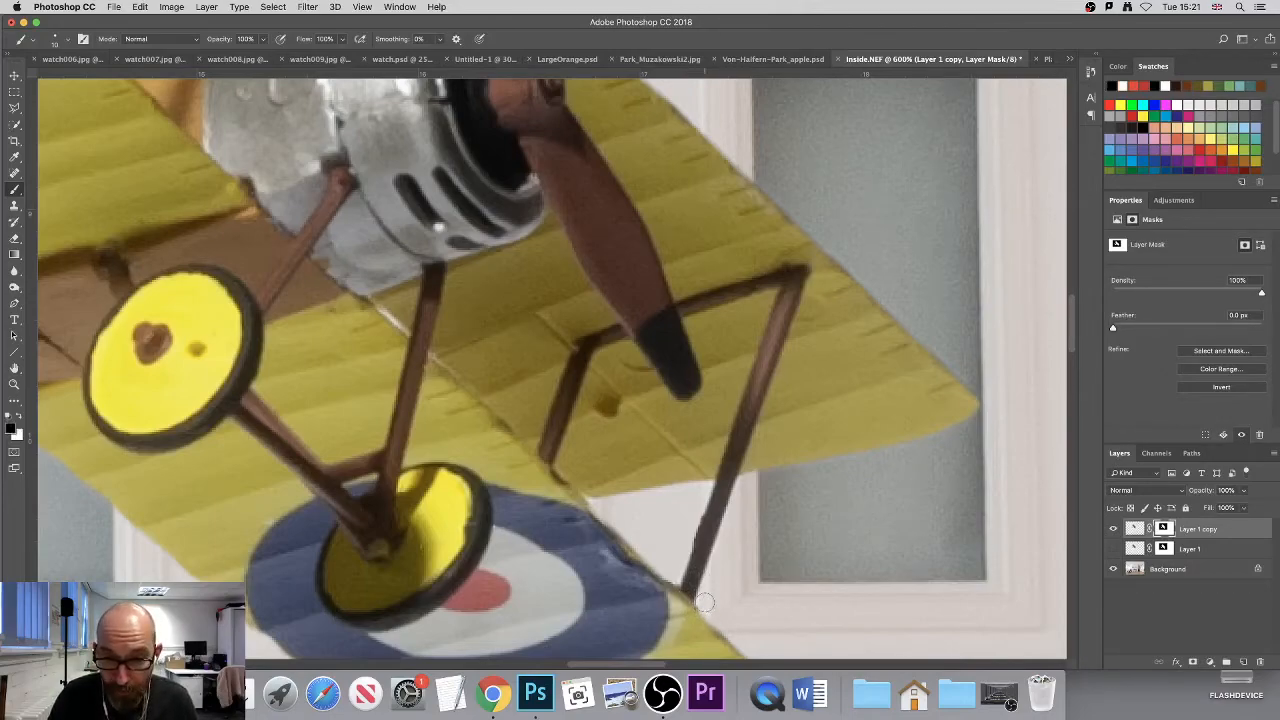
left_click_drag(350, 278, 545, 431)
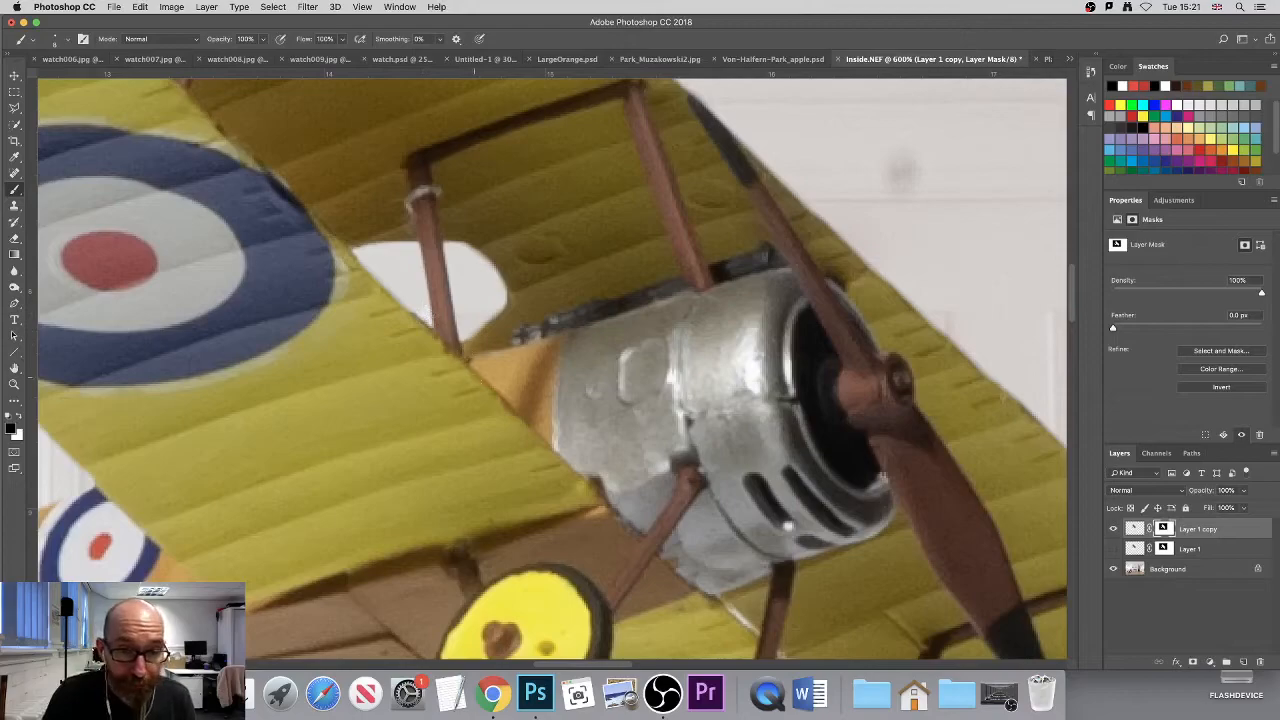
scroll(474, 405, "down", 5)
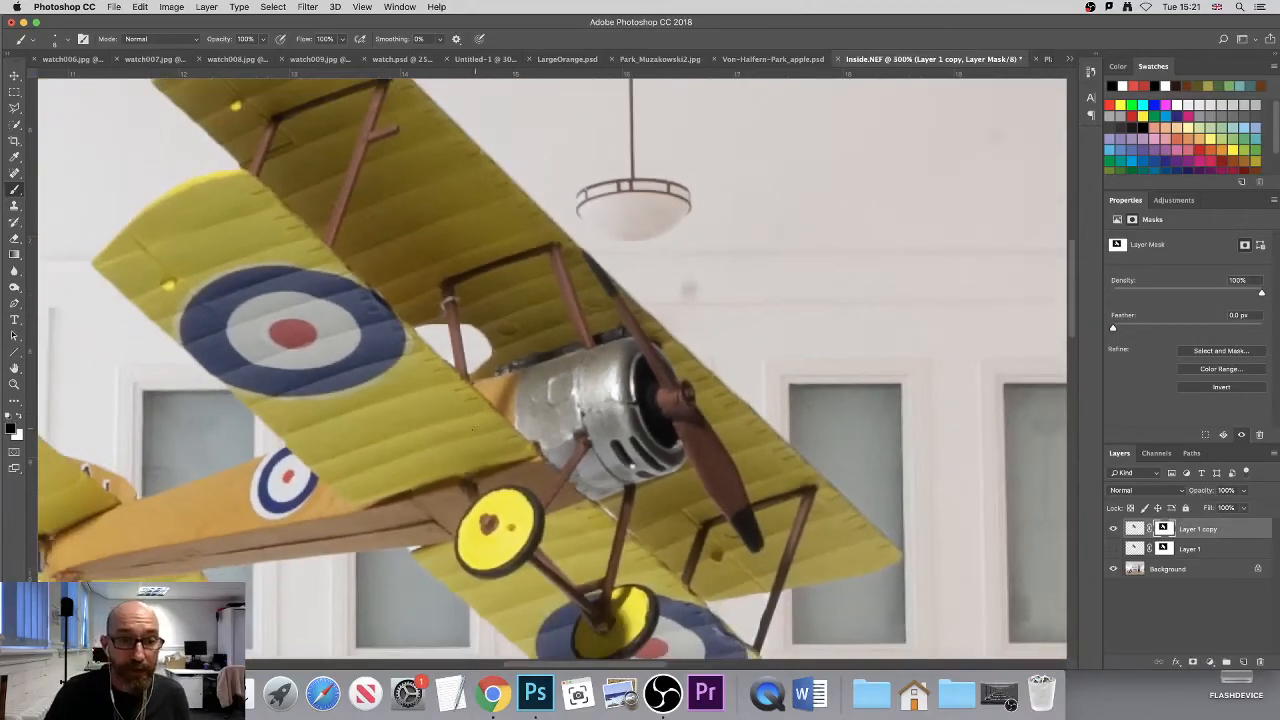
left_click_drag(484, 440, 457, 505)
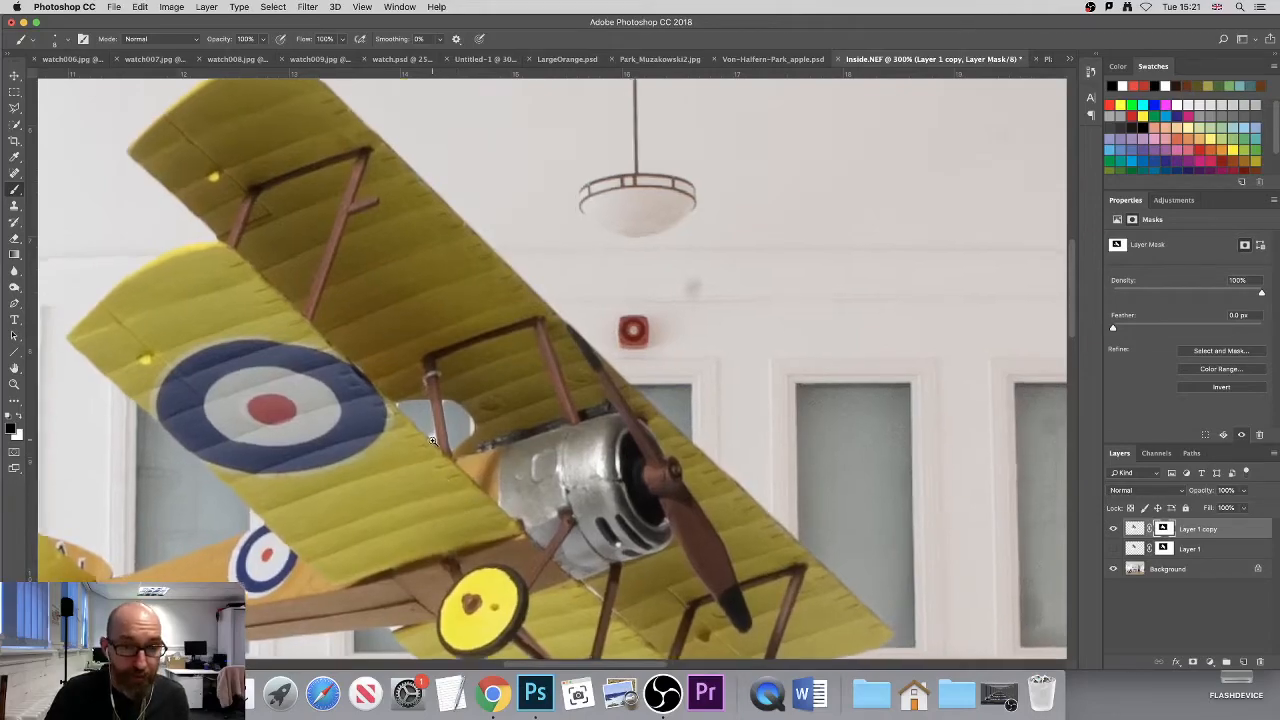
- Clean the opening around the inner strut by painting black on the mask, and restore the strut's edge with white
scroll(432, 440, "up", 2)
scroll(432, 440, "up", 1)
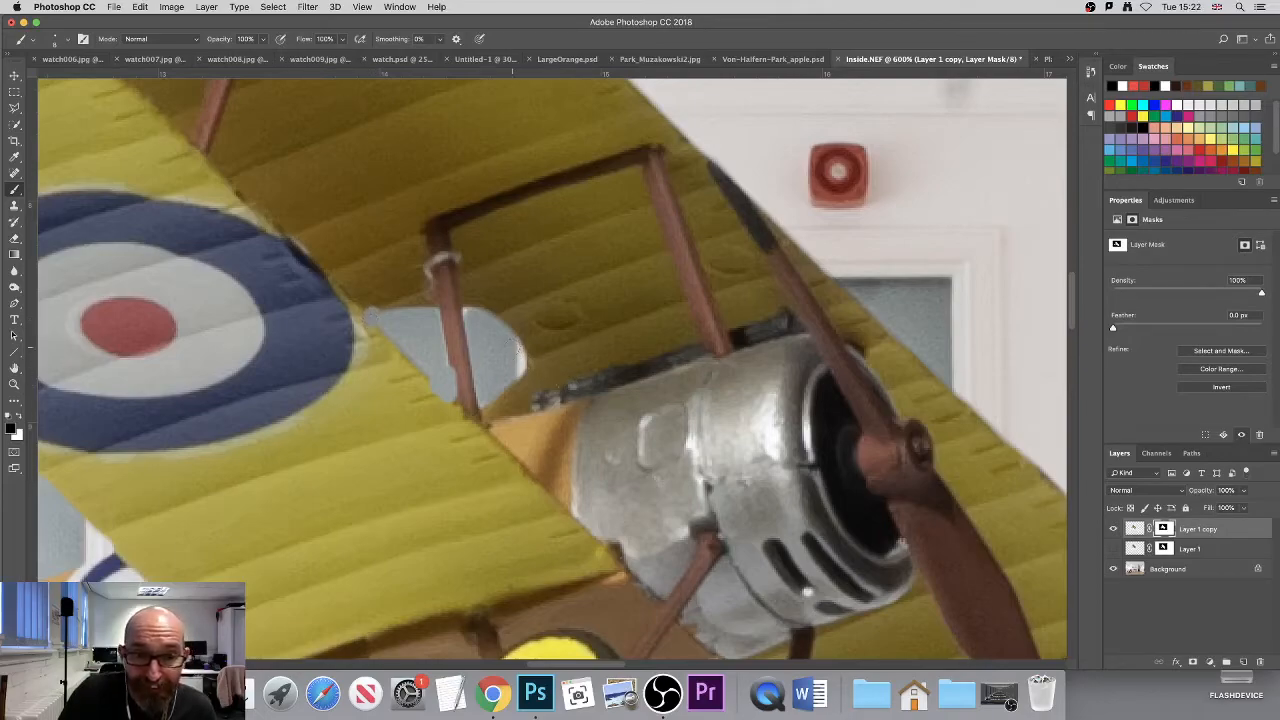
left_click_drag(464, 311, 467, 316)
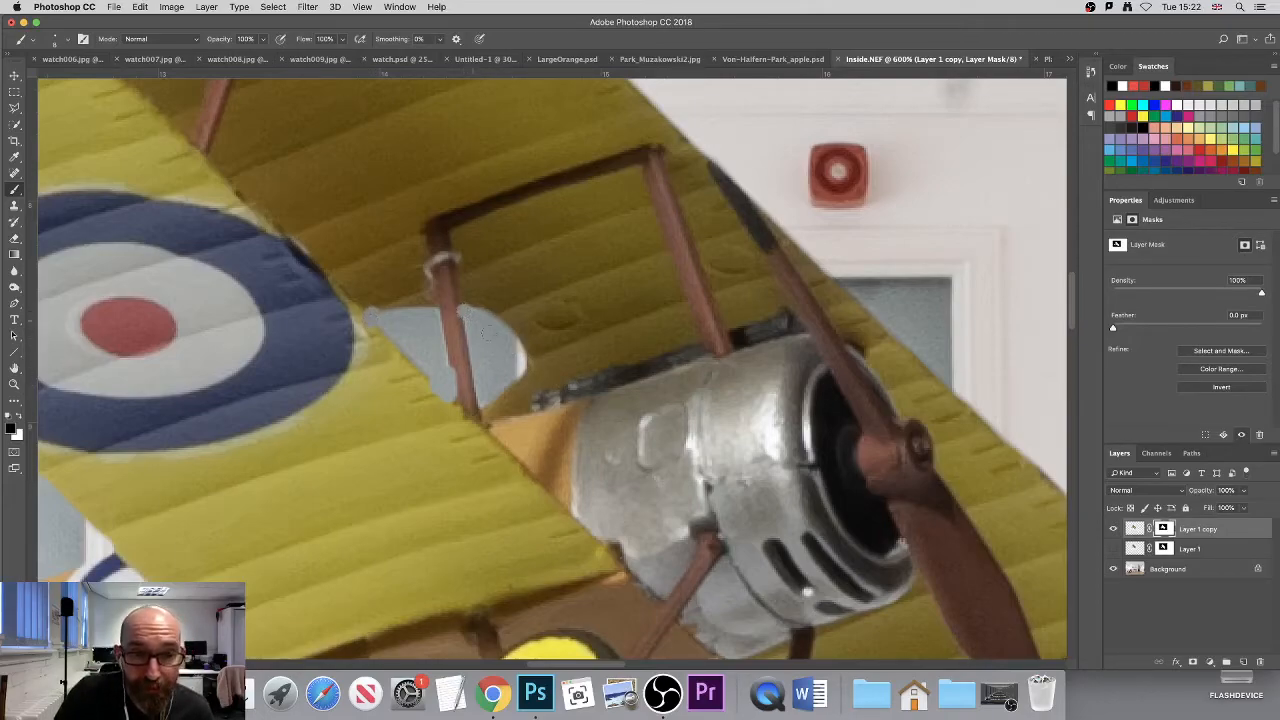
key("x")
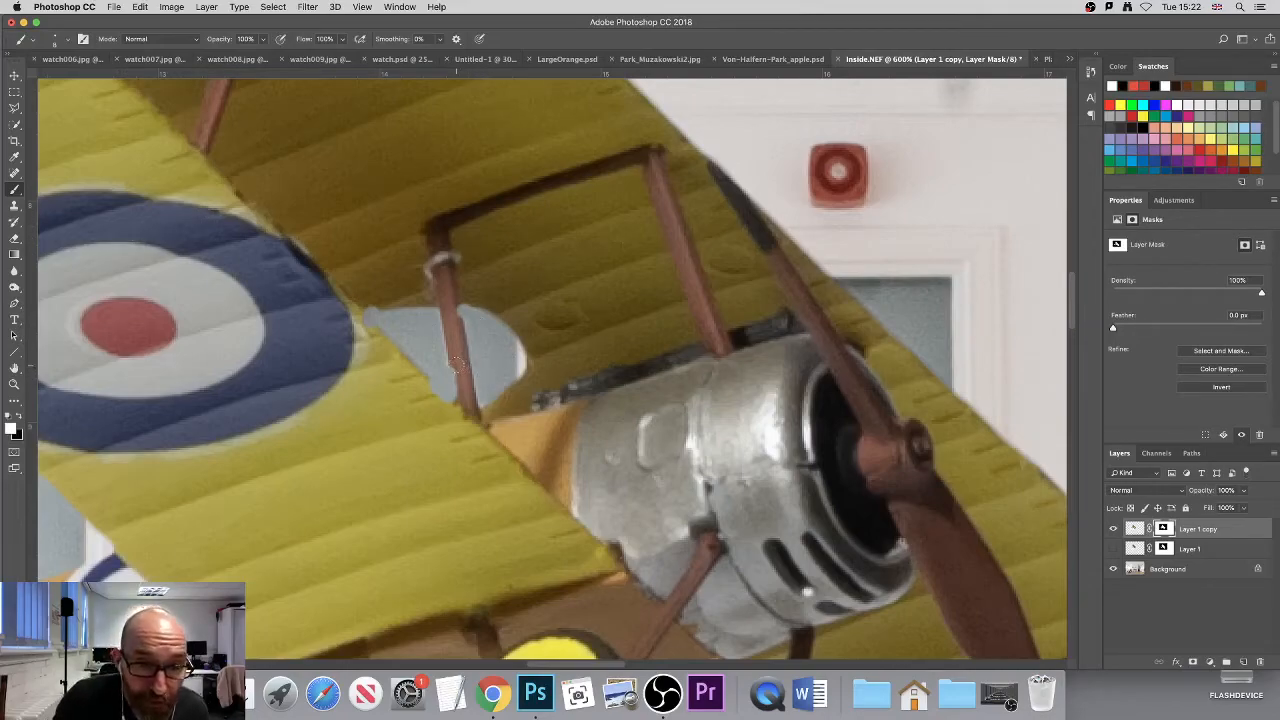
left_click(461, 404, "shift")
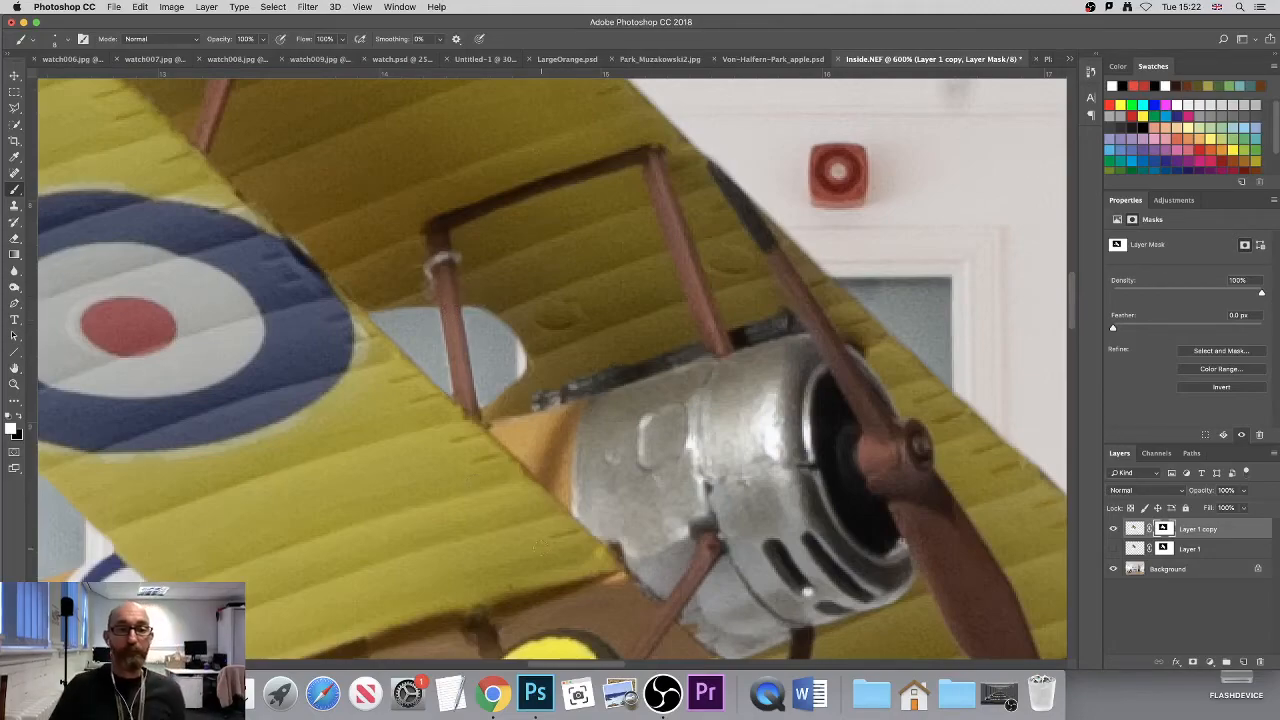
- Move the masked biplane straight down within the hall with the Move tool
scroll(636, 430, "down", 1)
scroll(636, 430, "down", 3)
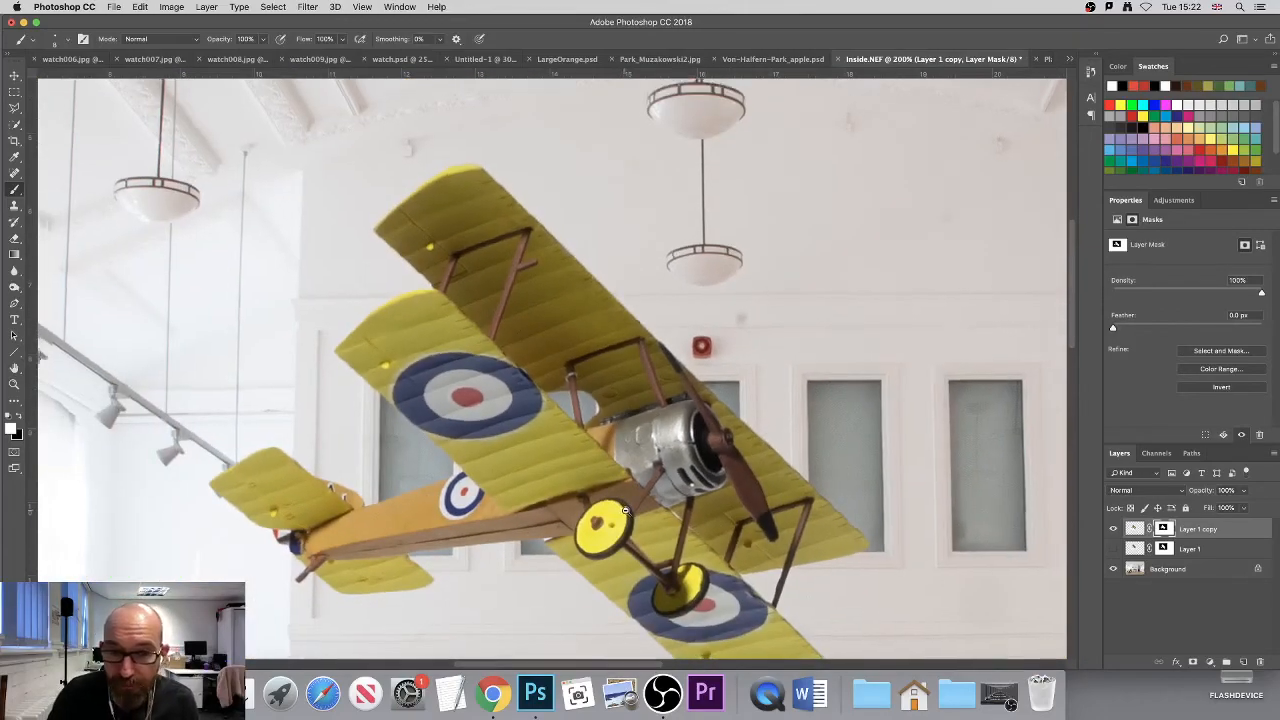
scroll(621, 510, "down", 4)
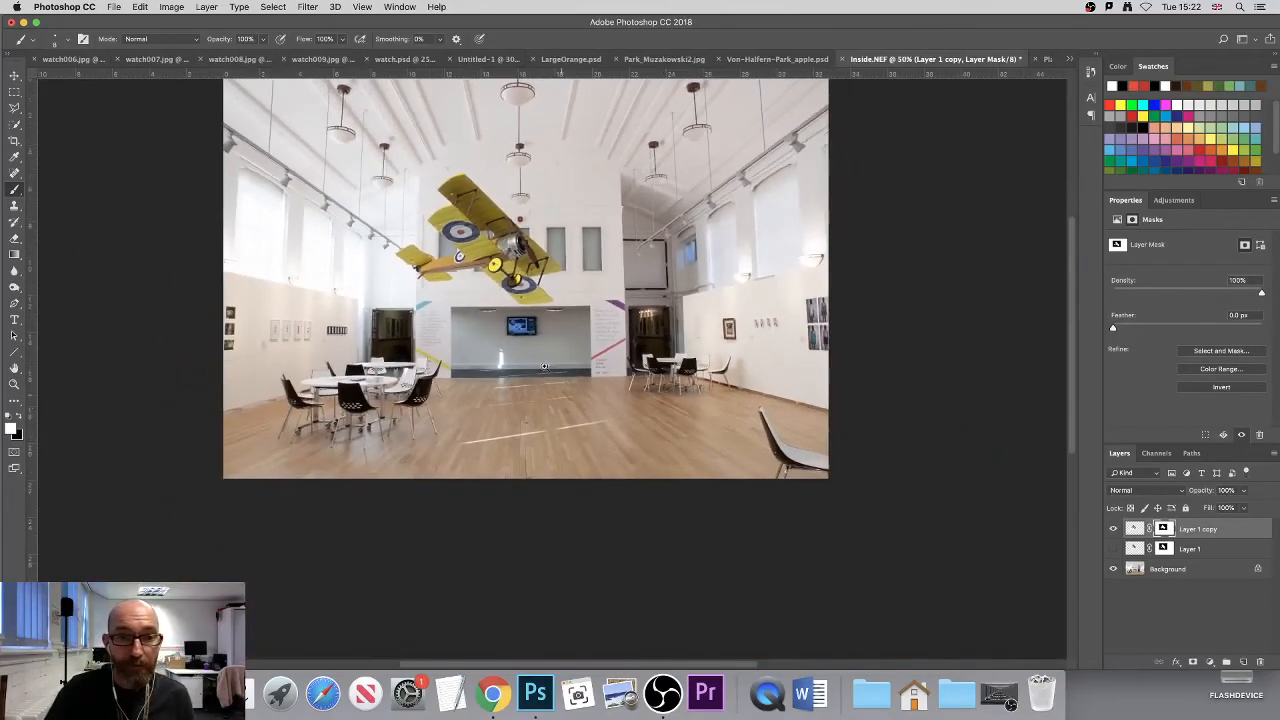
scroll(524, 282, "up", 1)
left_click(14, 75)
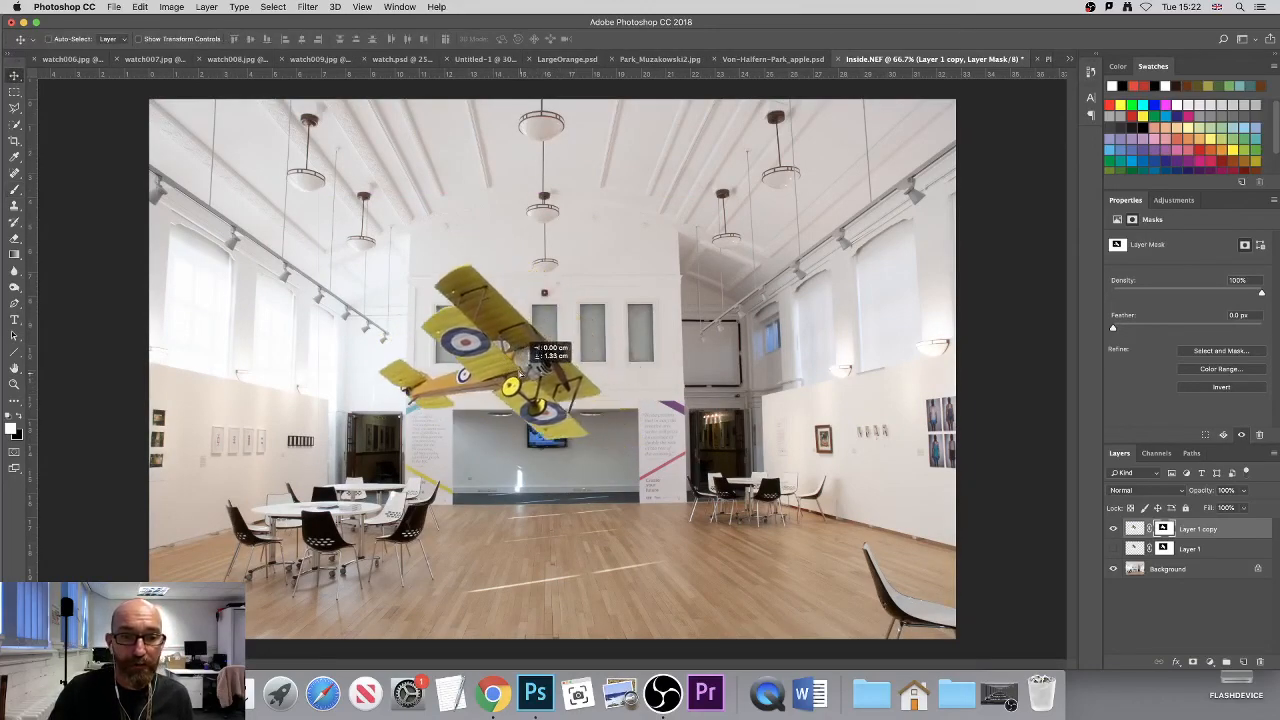